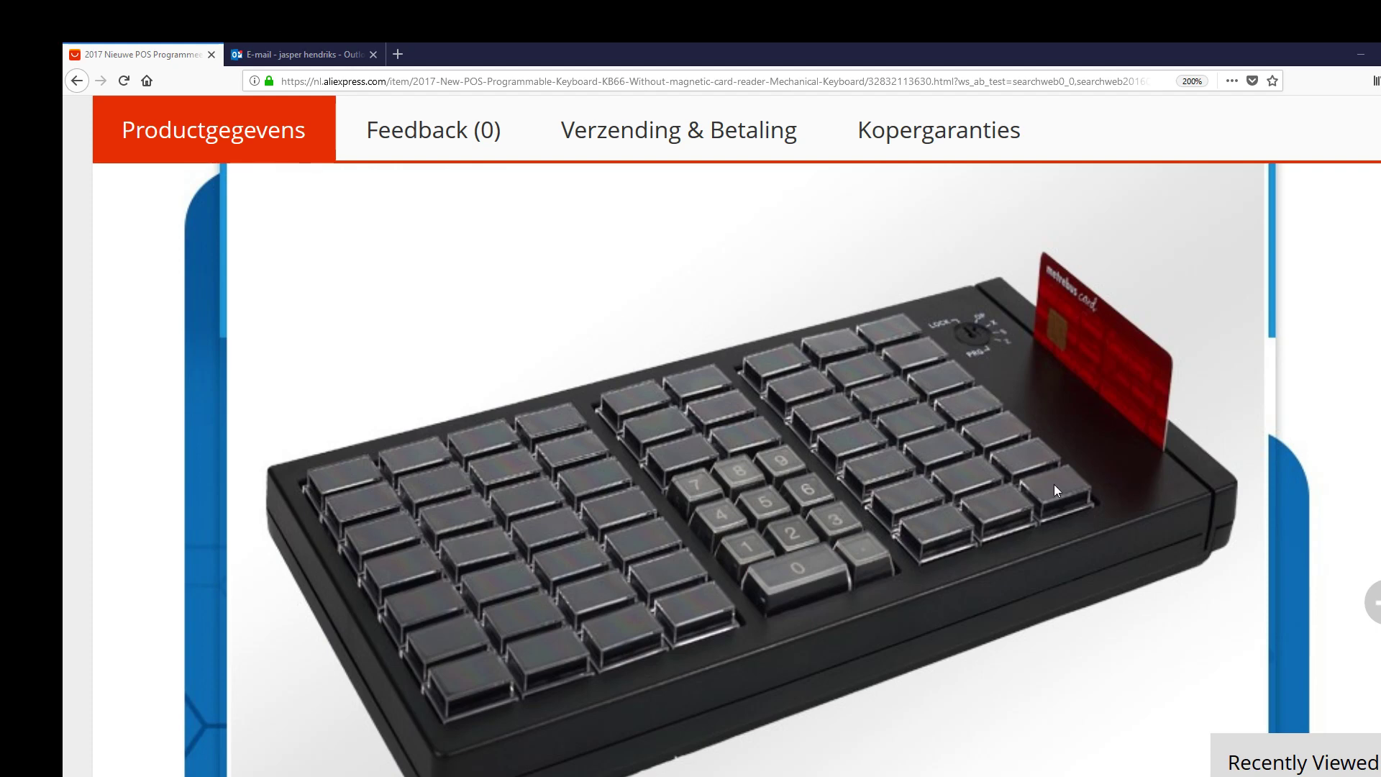
# - Examine the overall shape and key layout of the KB66 programmable keyboard in the product photos
pyautogui.scroll(-2, 899, 460)
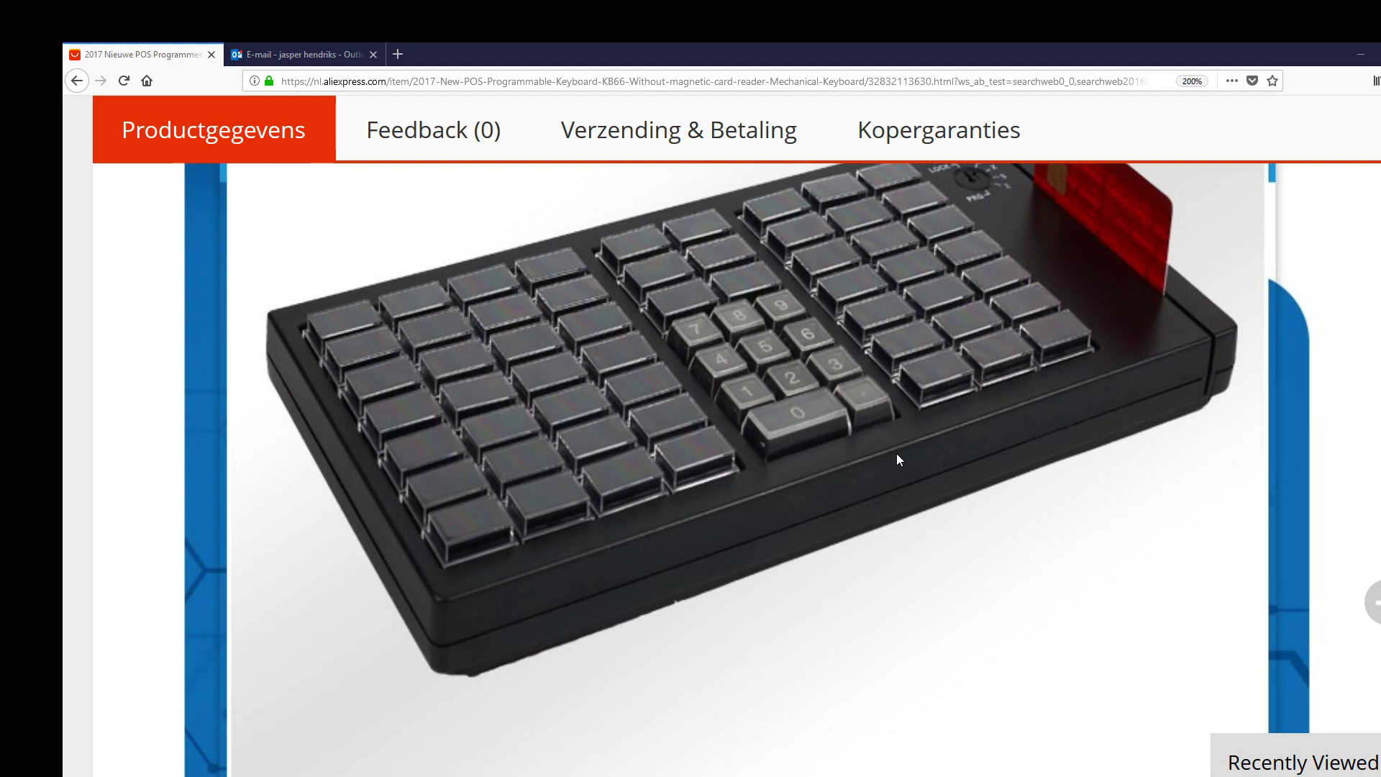
pyautogui.scroll(-3, 899, 459)
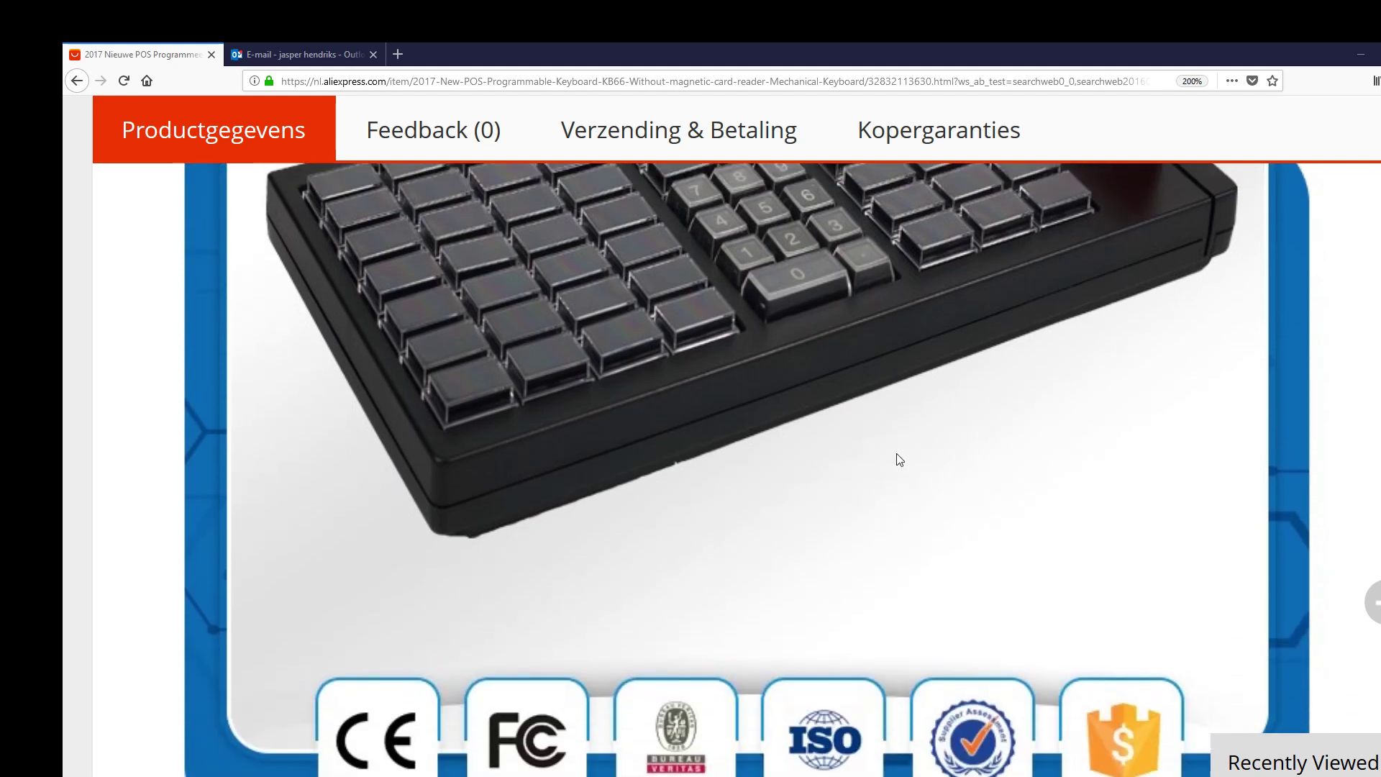
pyautogui.scroll(6, 899, 459)
pyautogui.scroll(-4, 902, 446)
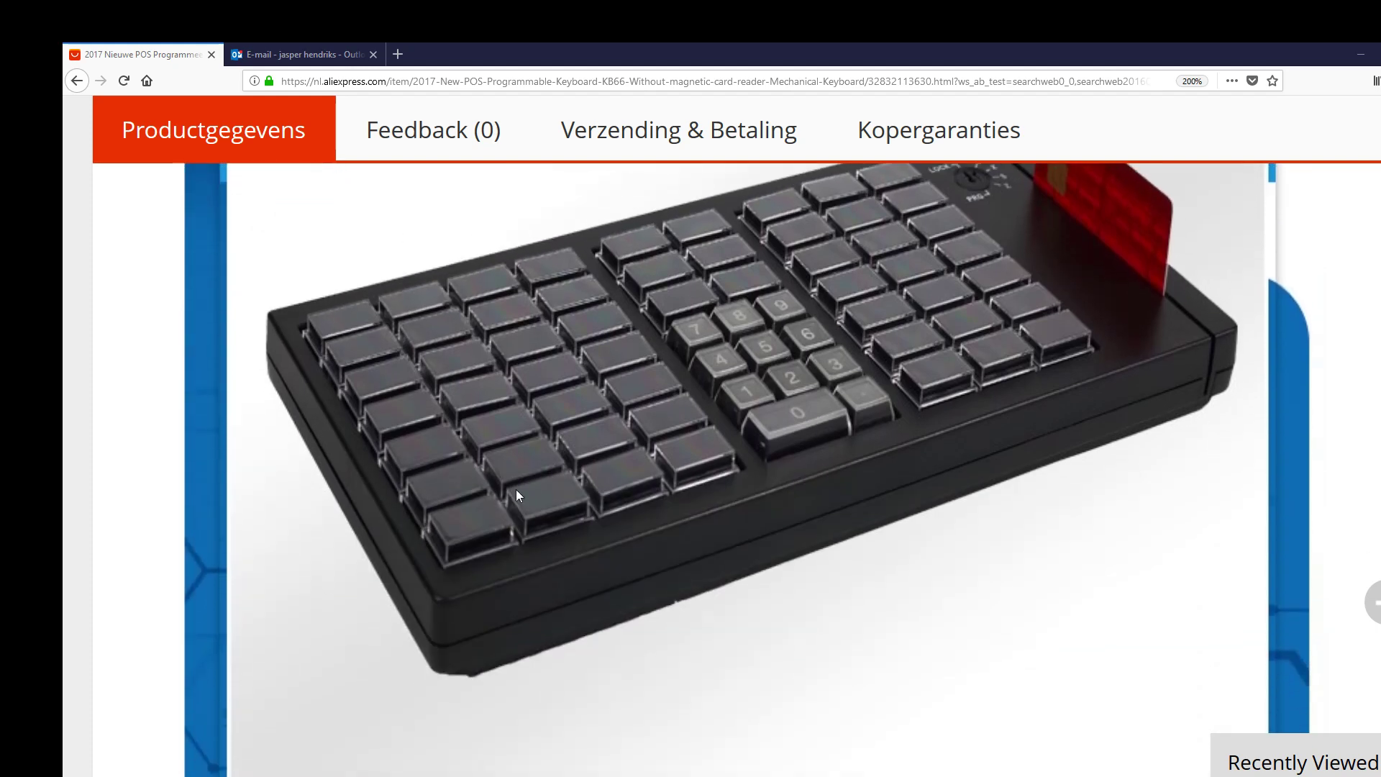
pyautogui.scroll(-15, 516, 495)
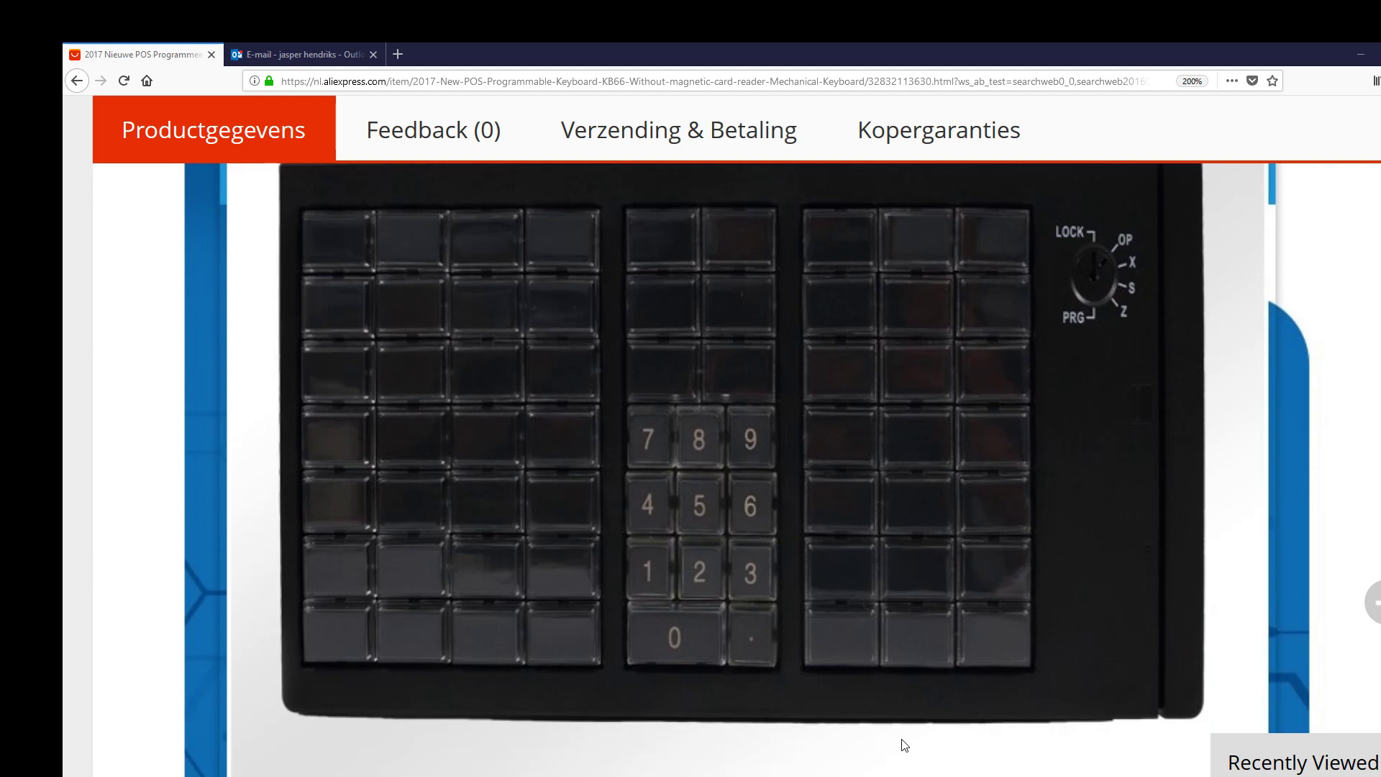
pyautogui.scroll(-10, 904, 745)
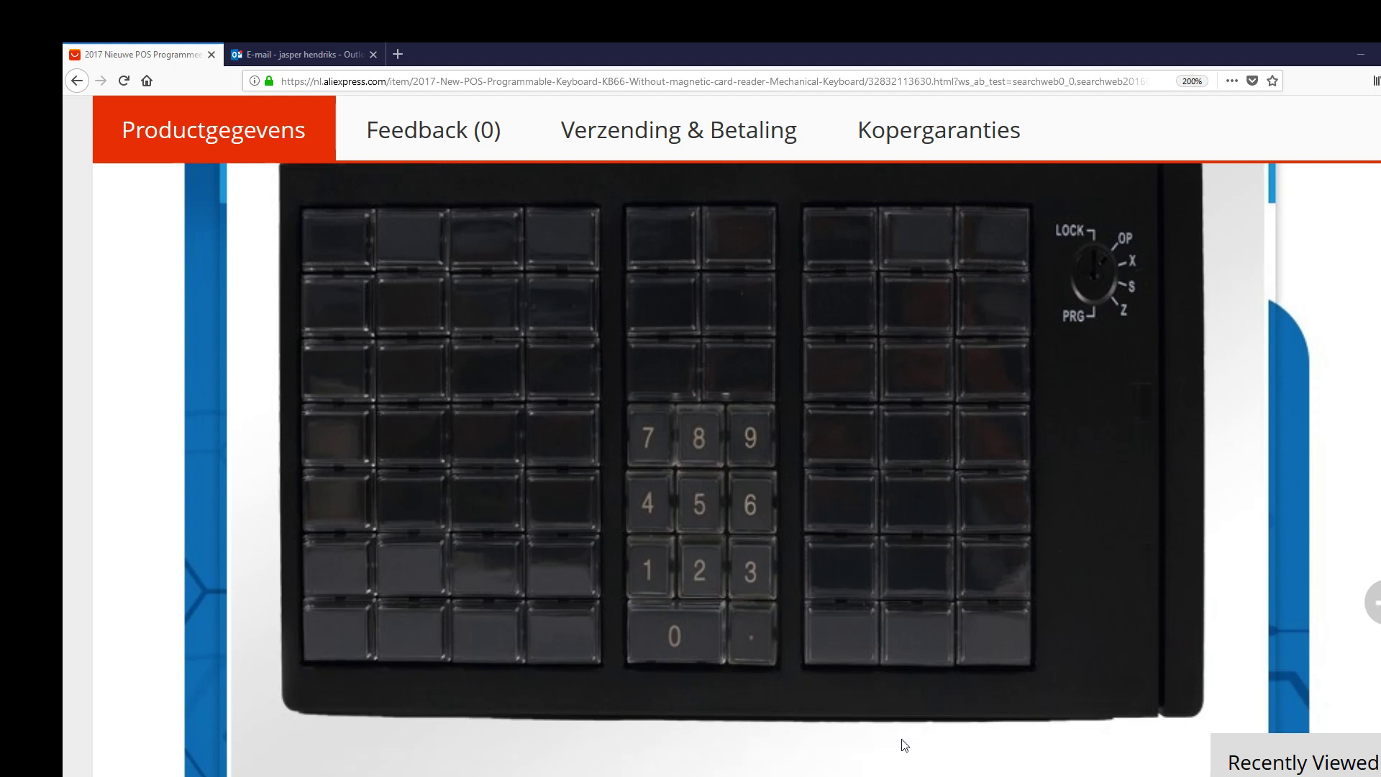
pyautogui.scroll(-3, 904, 745)
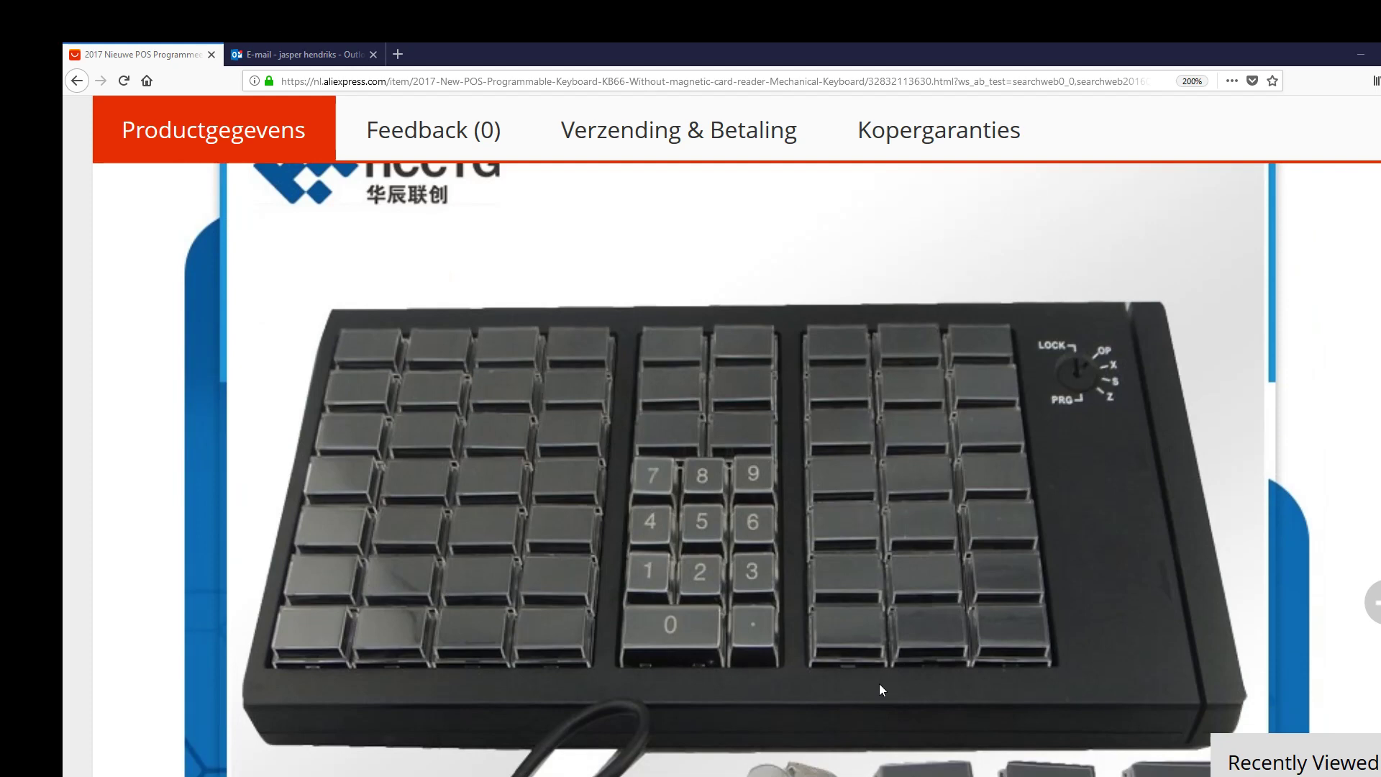
# - Examine the photo of the items supplied with the keyboard, including its cable, keys, keycap puller and spare keycaps
pyautogui.scroll(-6, 827, 633)
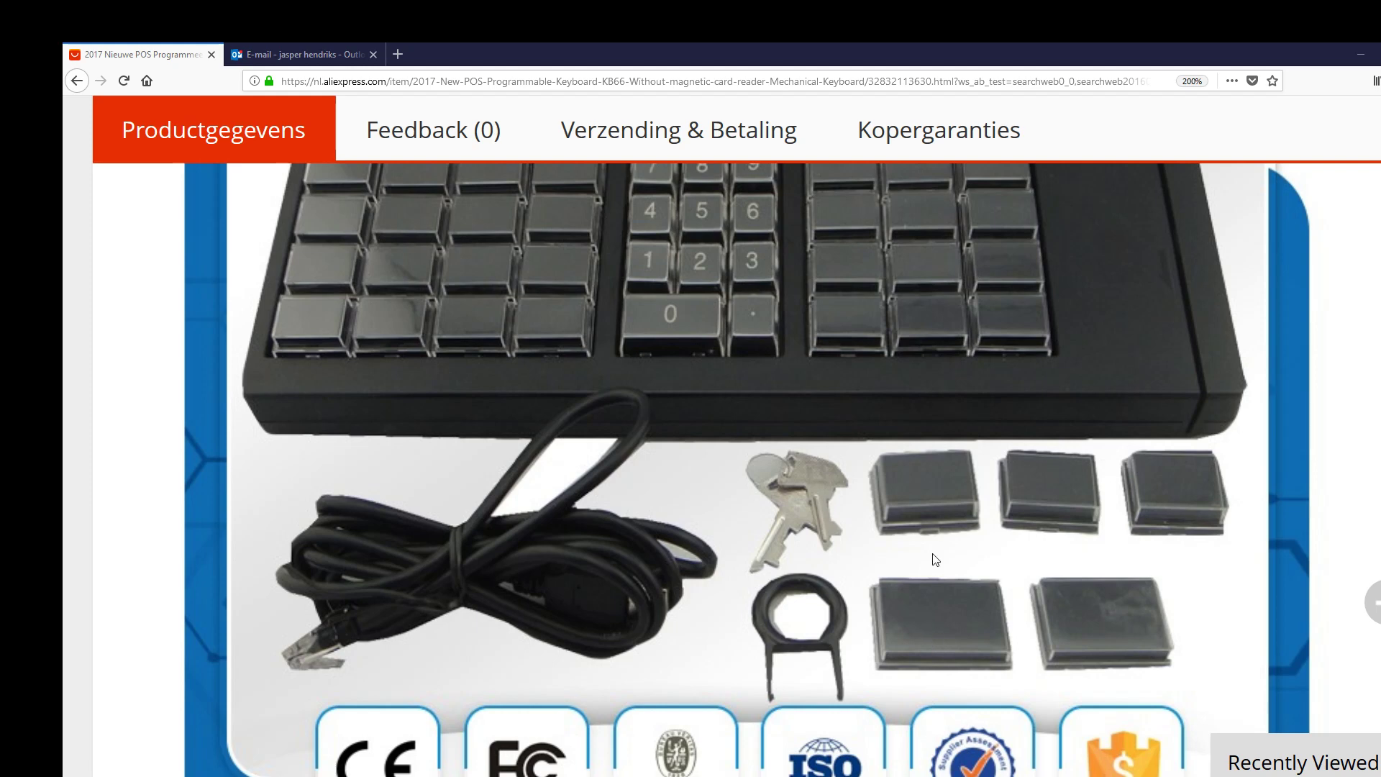
pyautogui.scroll(2, 791, 554)
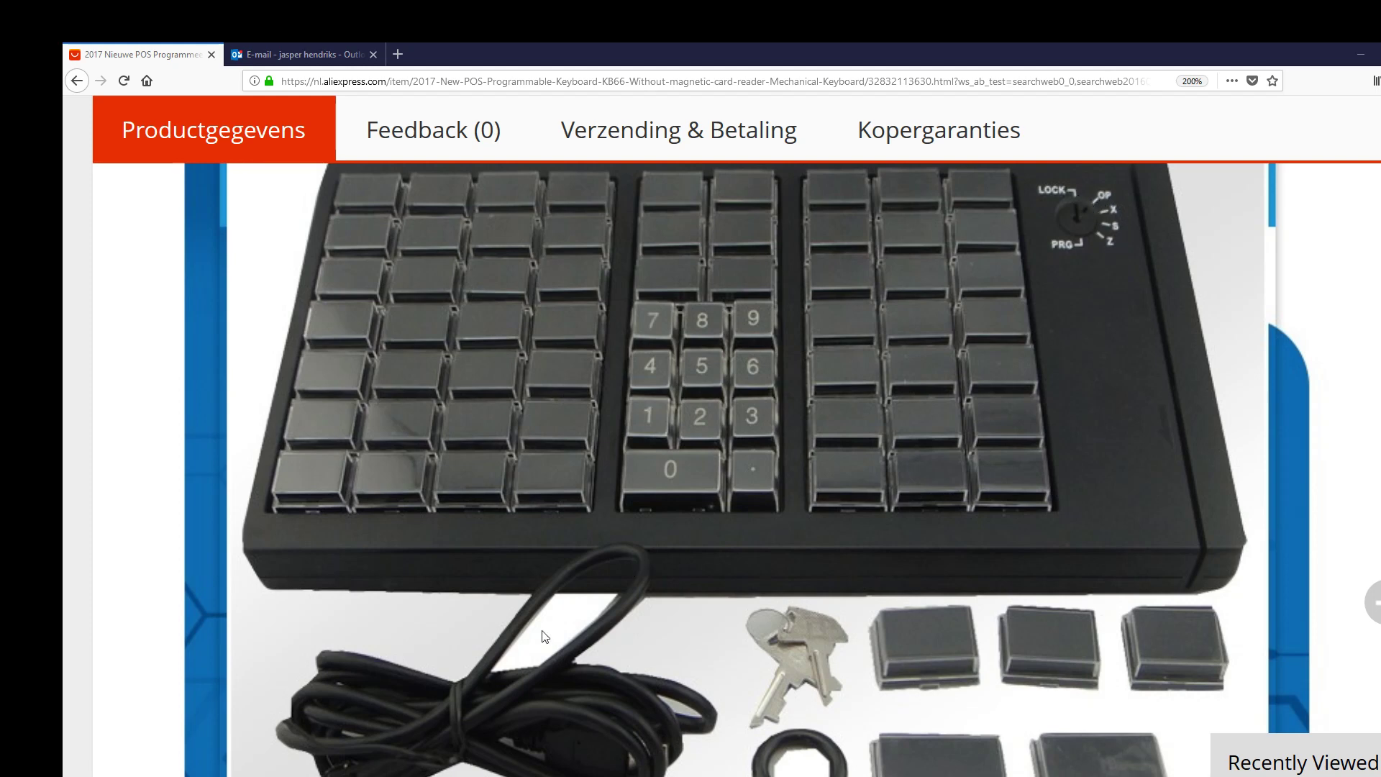
pyautogui.scroll(-2, 543, 633)
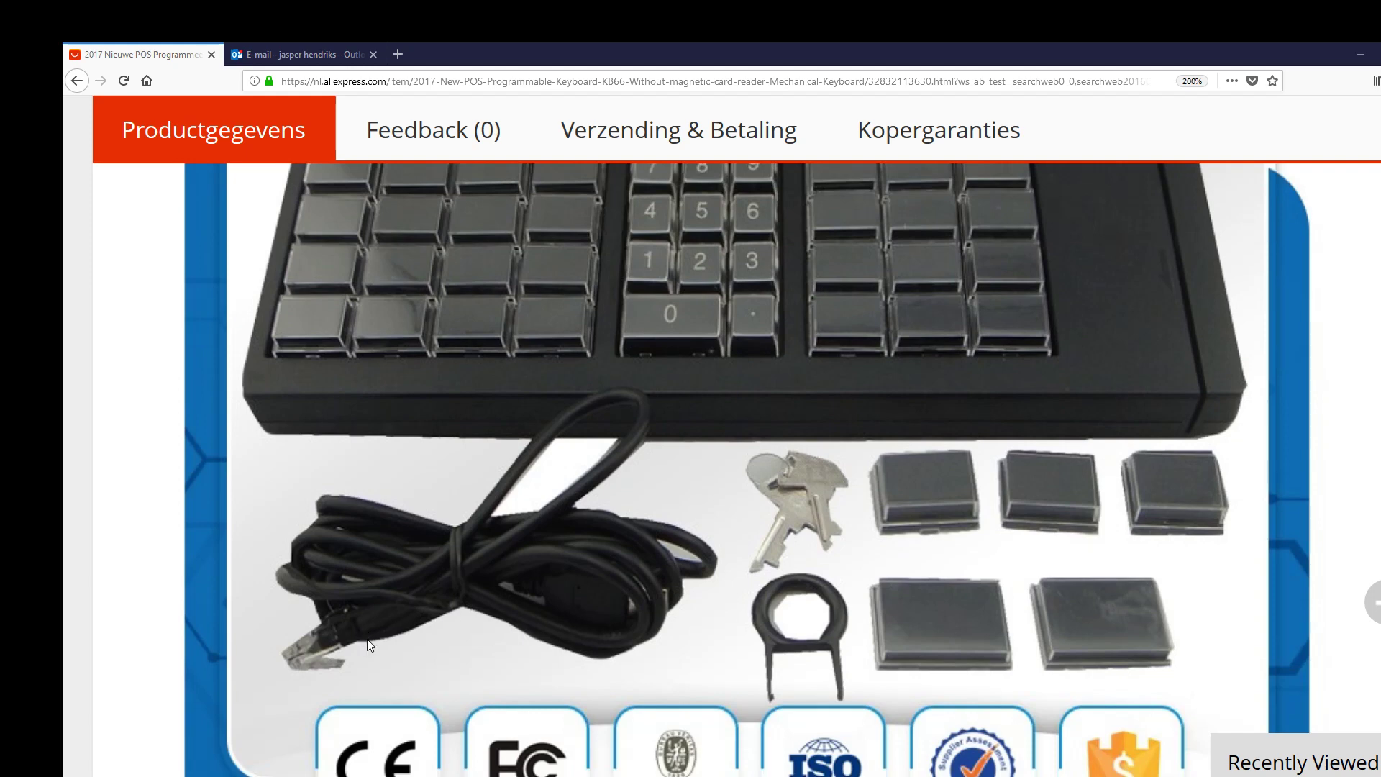
pyautogui.scroll(2, 370, 644)
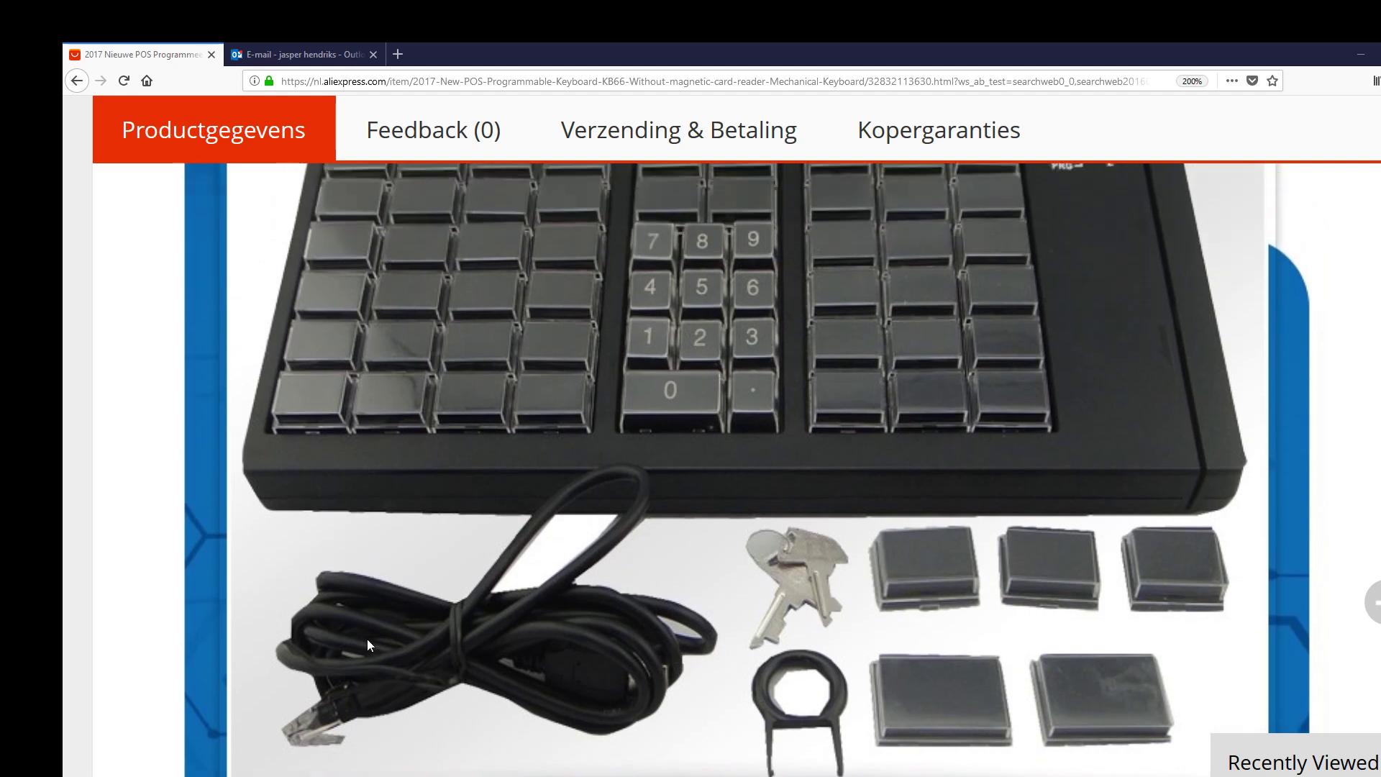
pyautogui.scroll(2, 594, 368)
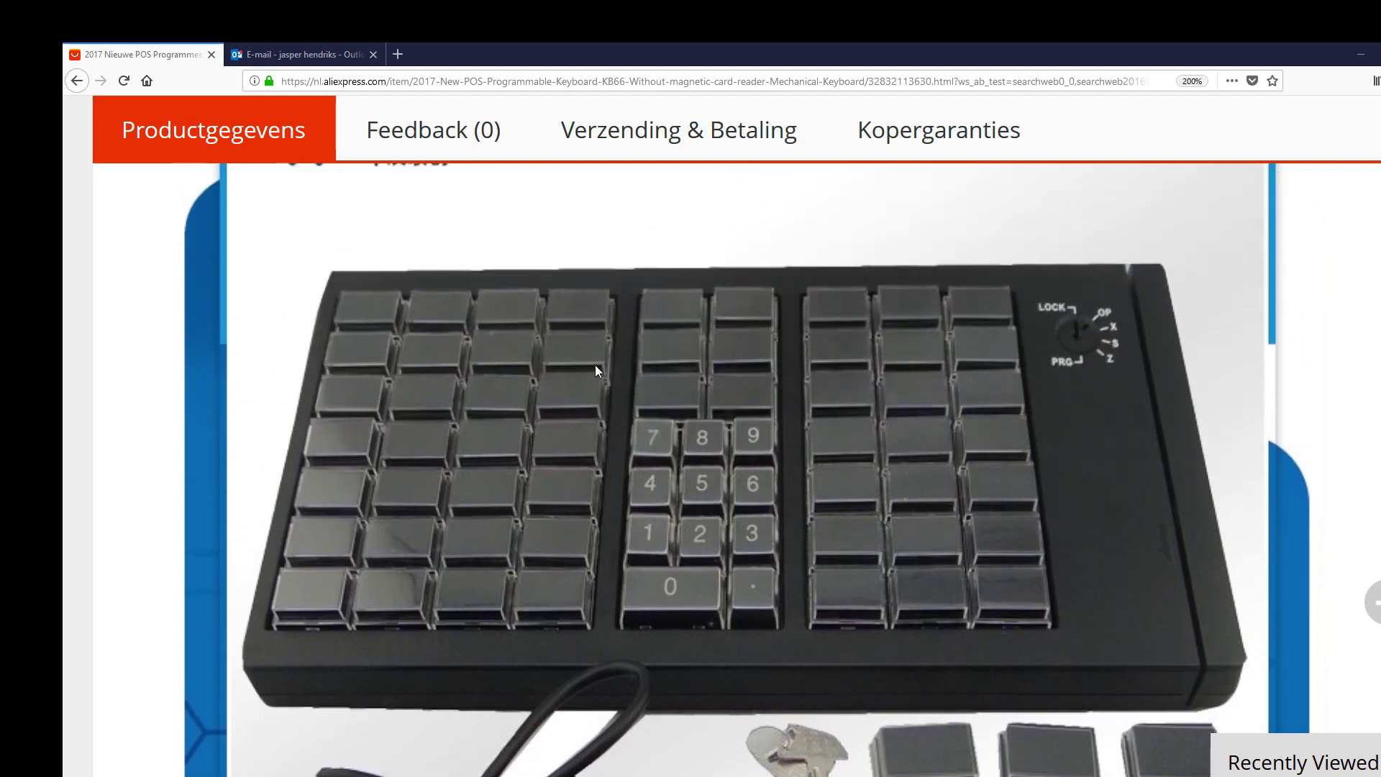
pyautogui.scroll(-2, 704, 487)
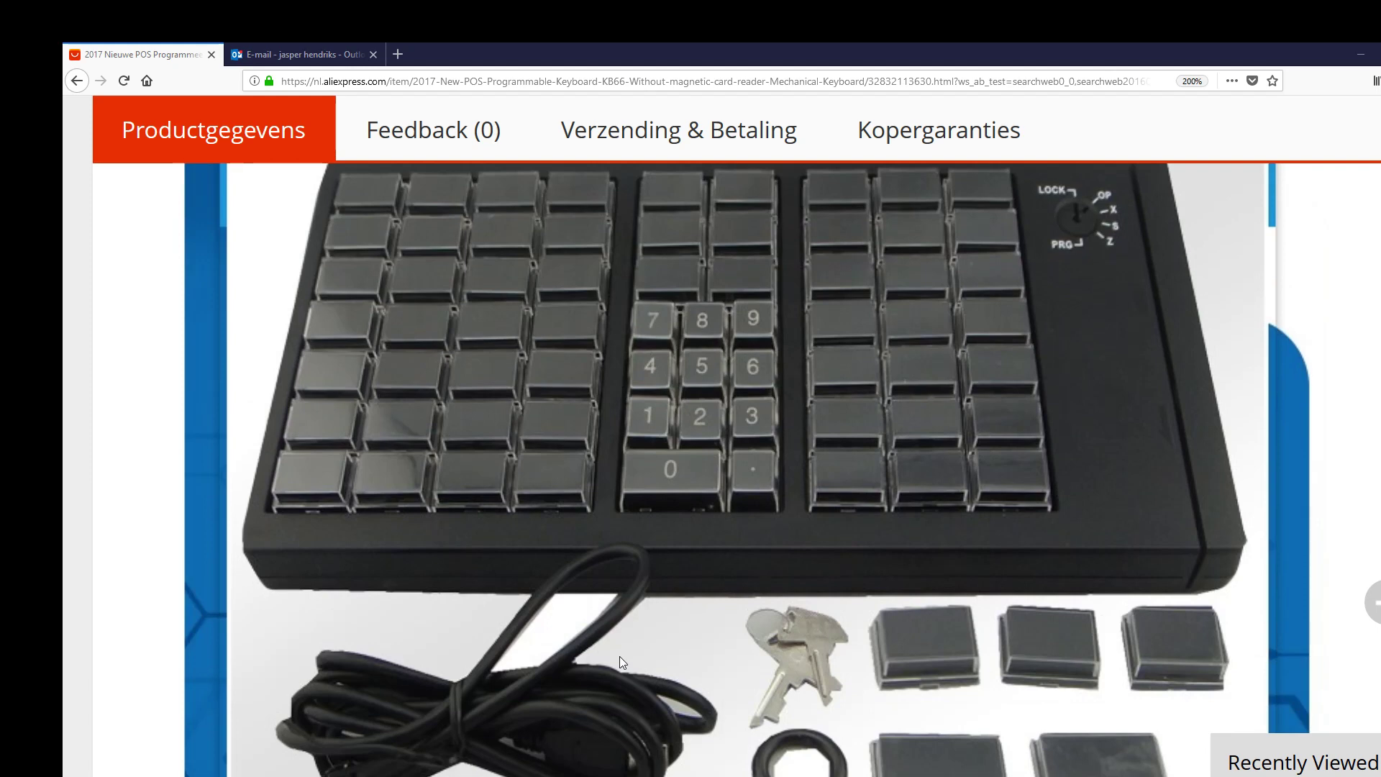
pyautogui.scroll(-2, 622, 661)
pyautogui.scroll(-10, 622, 662)
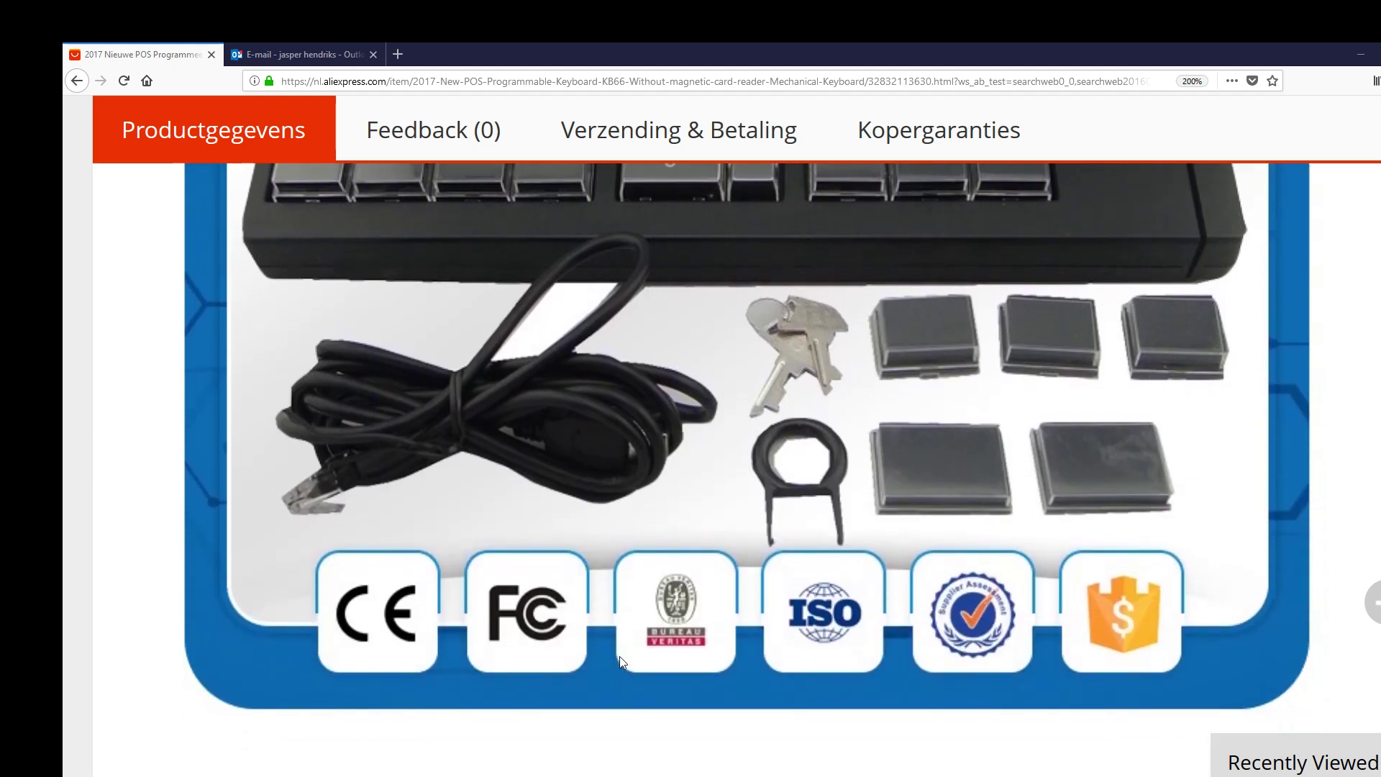
# - Examine the close-up of the keyboard's key lock and the photo of the light-coloured version
pyautogui.scroll(-5, 622, 662)
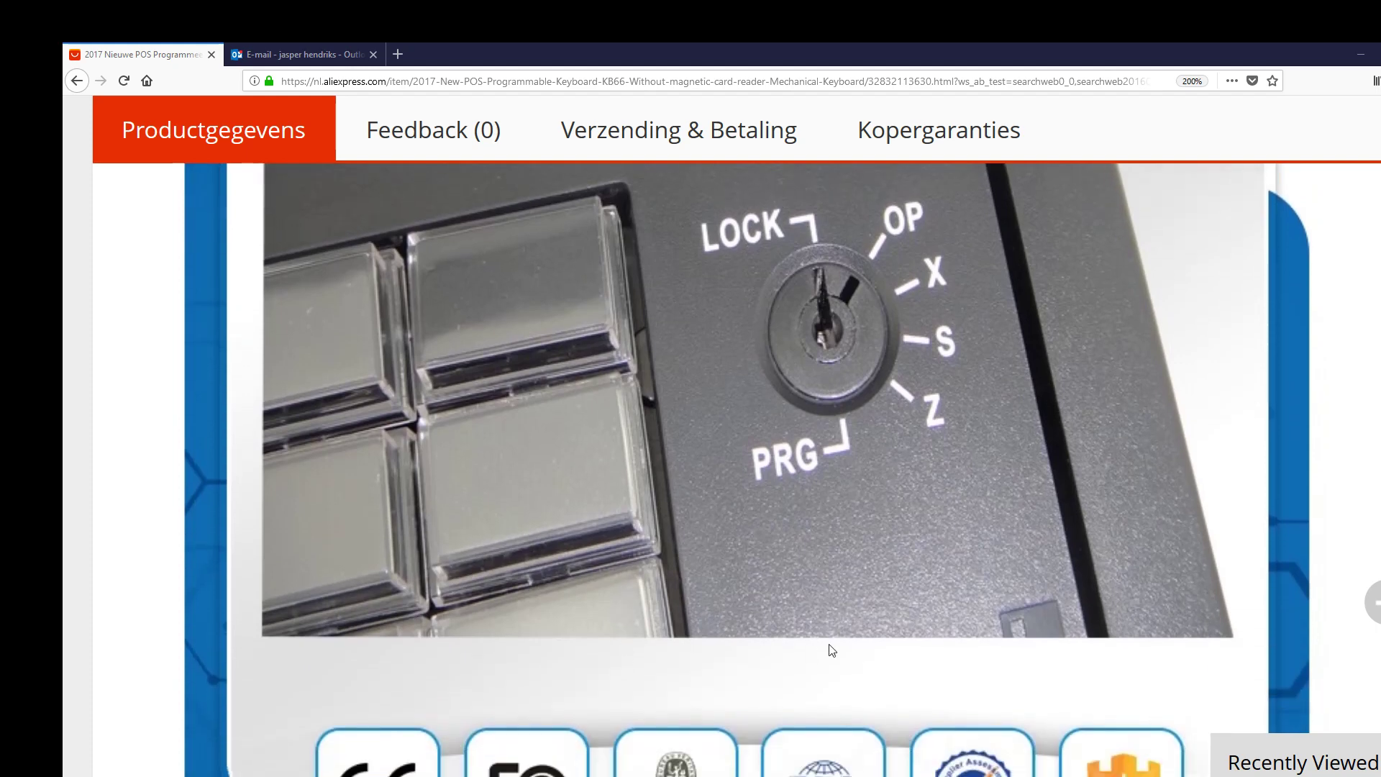
pyautogui.scroll(2, 833, 650)
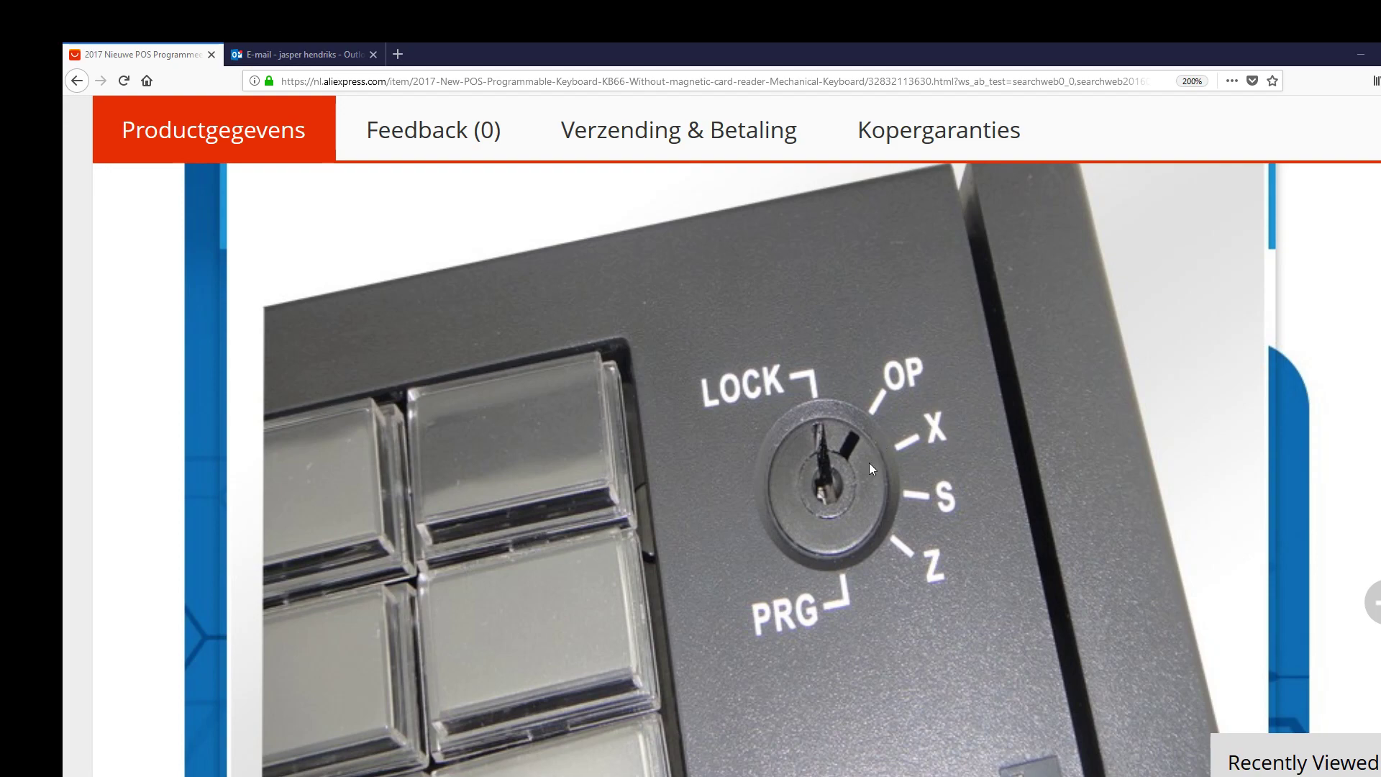
pyautogui.scroll(-15, 872, 469)
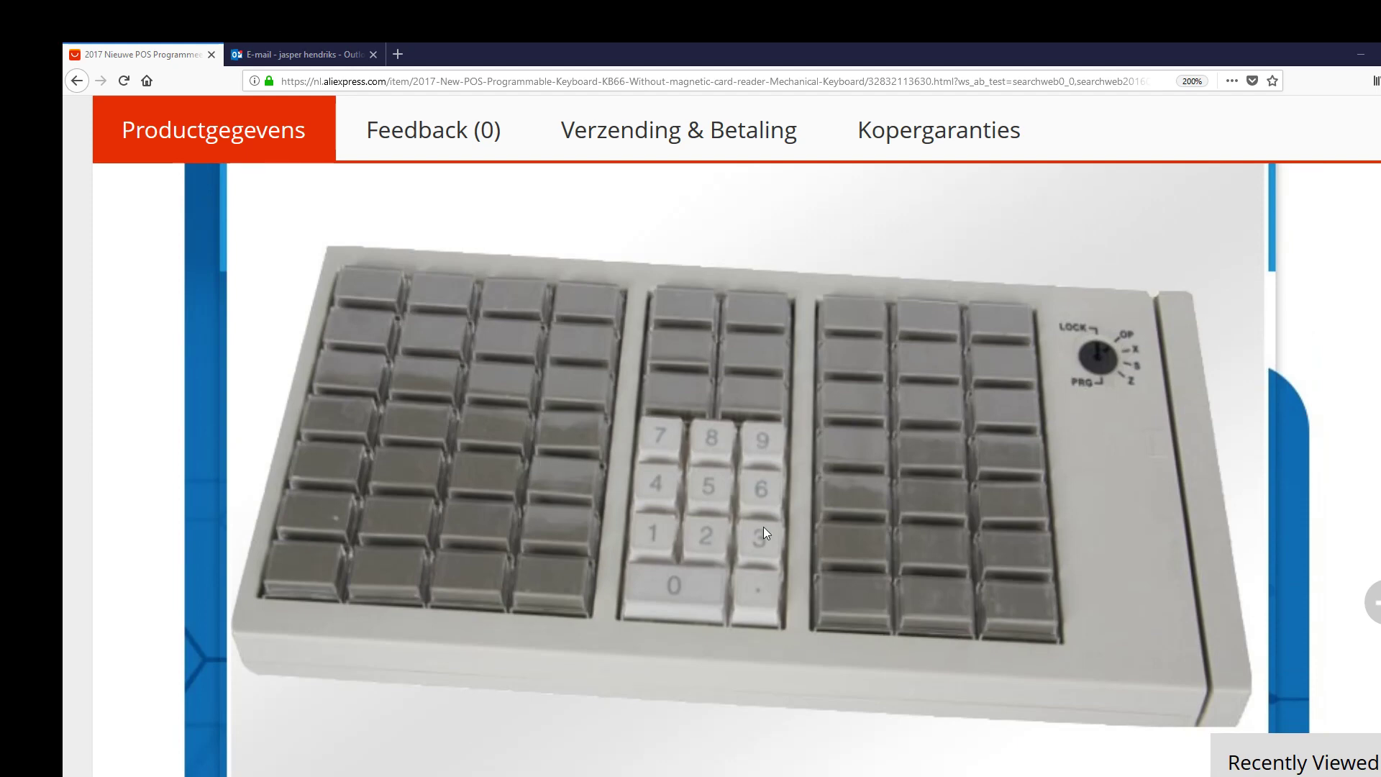
pyautogui.scroll(10, 457, 466)
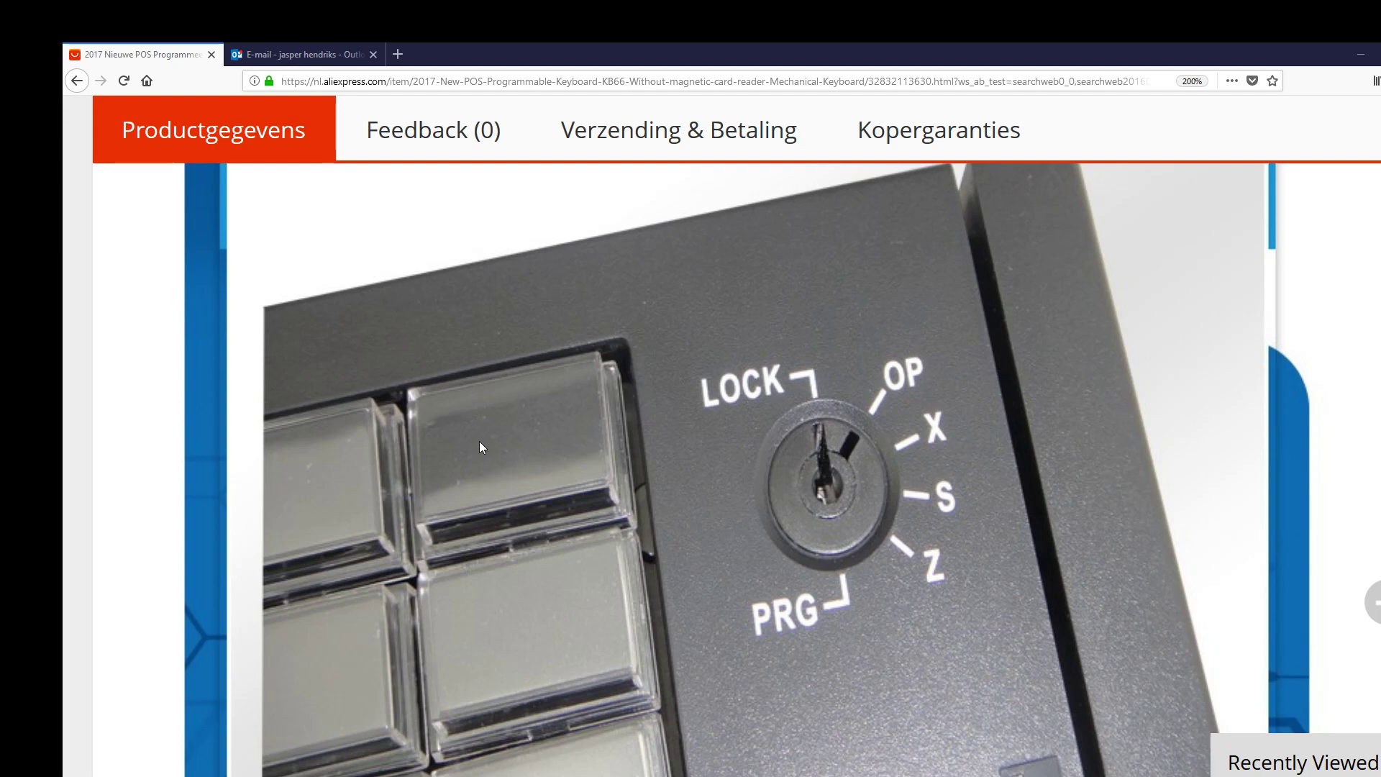
# - View the labelled keyboard photo in the Outlook message, and switch to the Keyboard Programming tool by clearing the other windows away
pyautogui.click(278, 52)
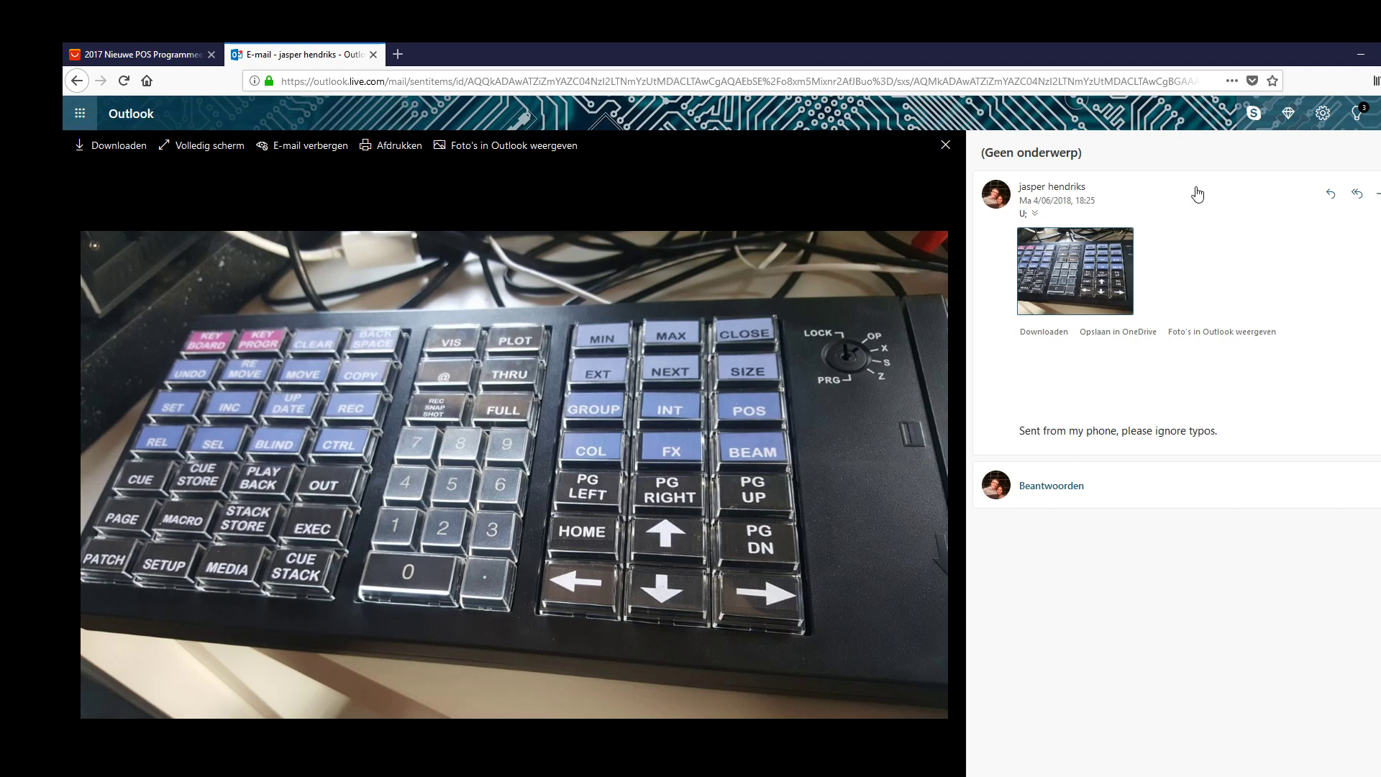
pyautogui.click(1361, 55)
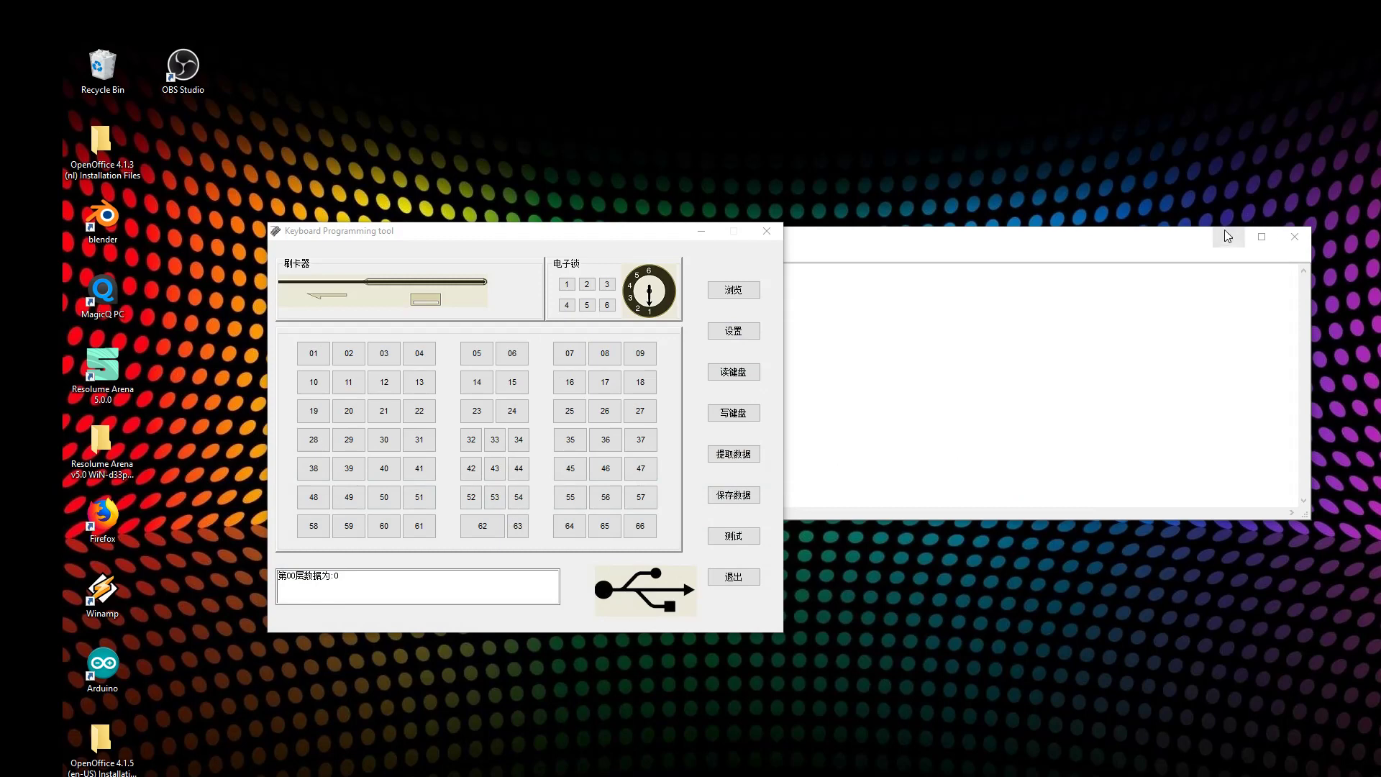
pyautogui.click(1252, 244)
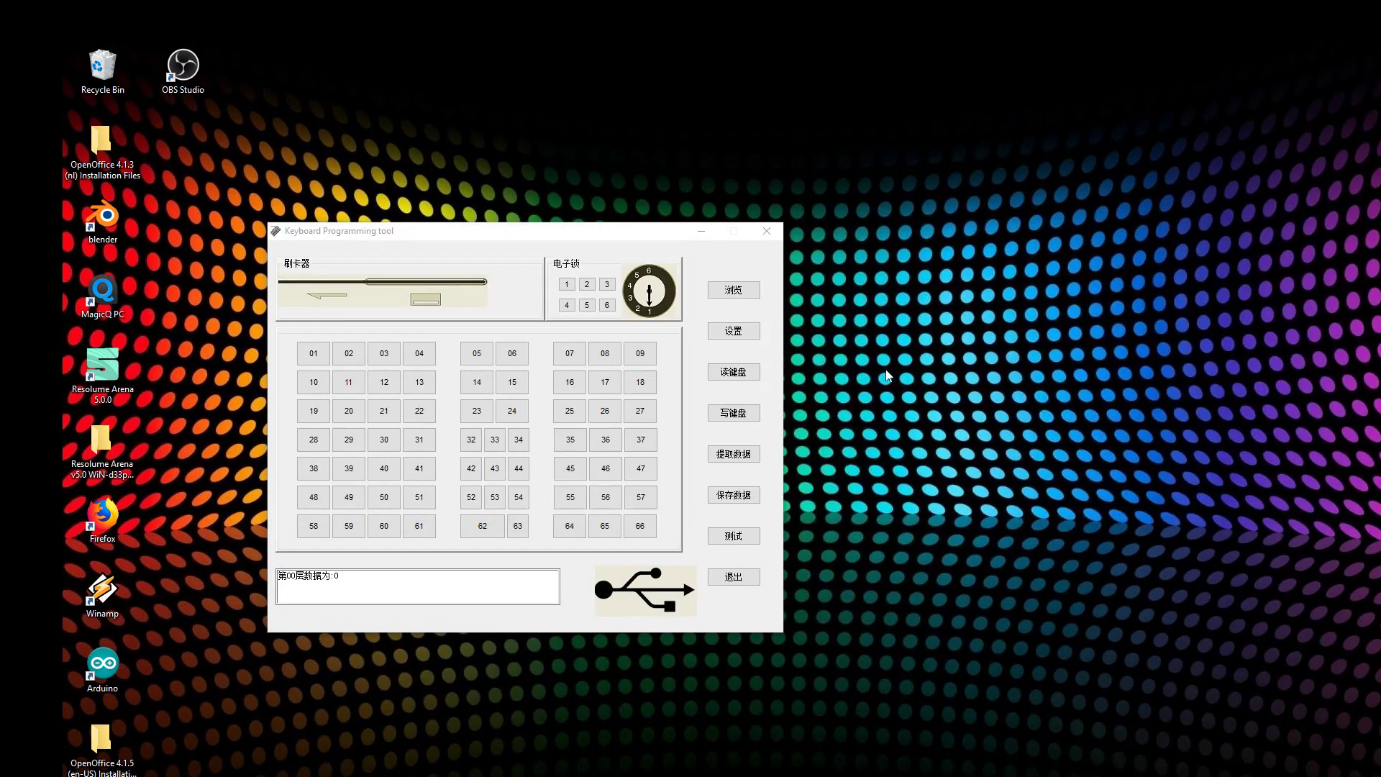
pyautogui.moveTo(489, 233); pyautogui.dragTo(634, 225)
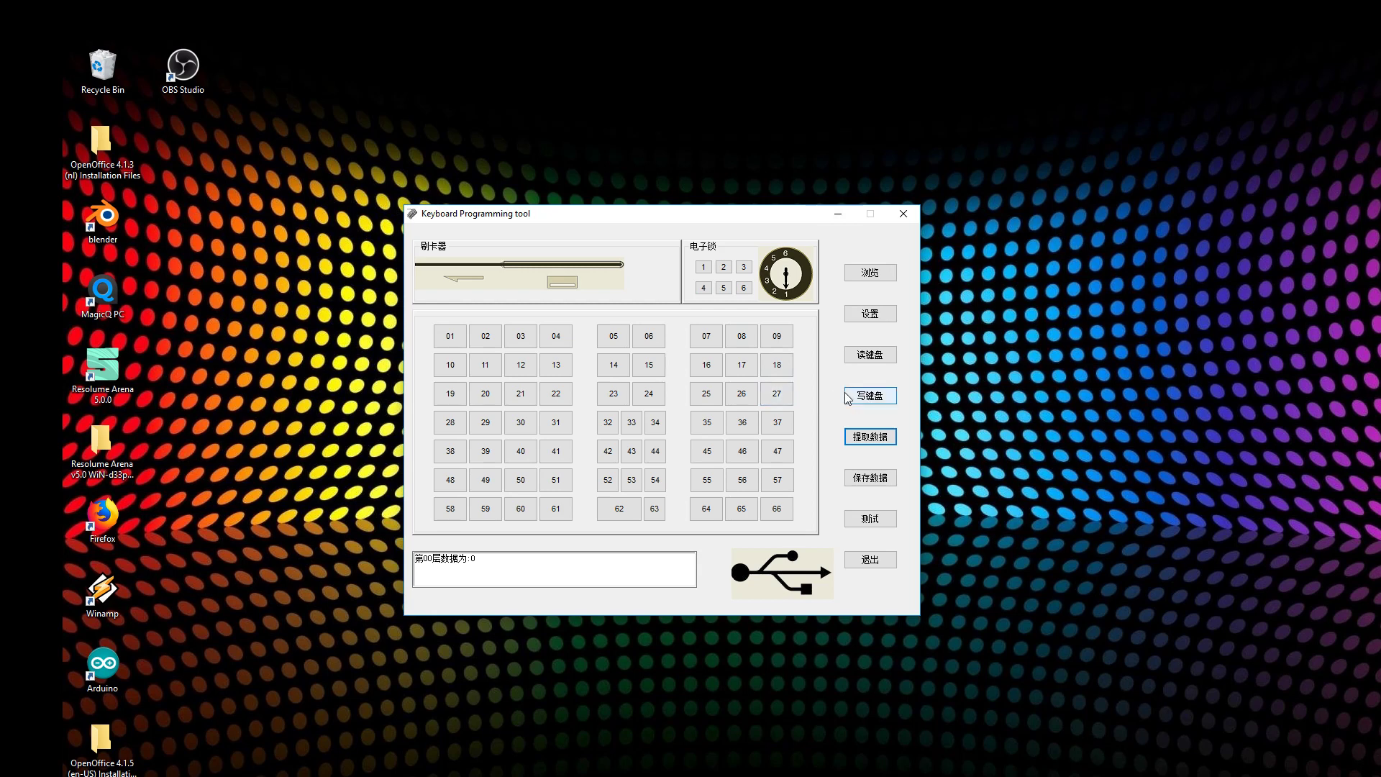
# - Look at the dialogs for loading (提取数据) and saving (保存数据) keyboard layout .dat files, cancelling each one
pyautogui.click(870, 440)
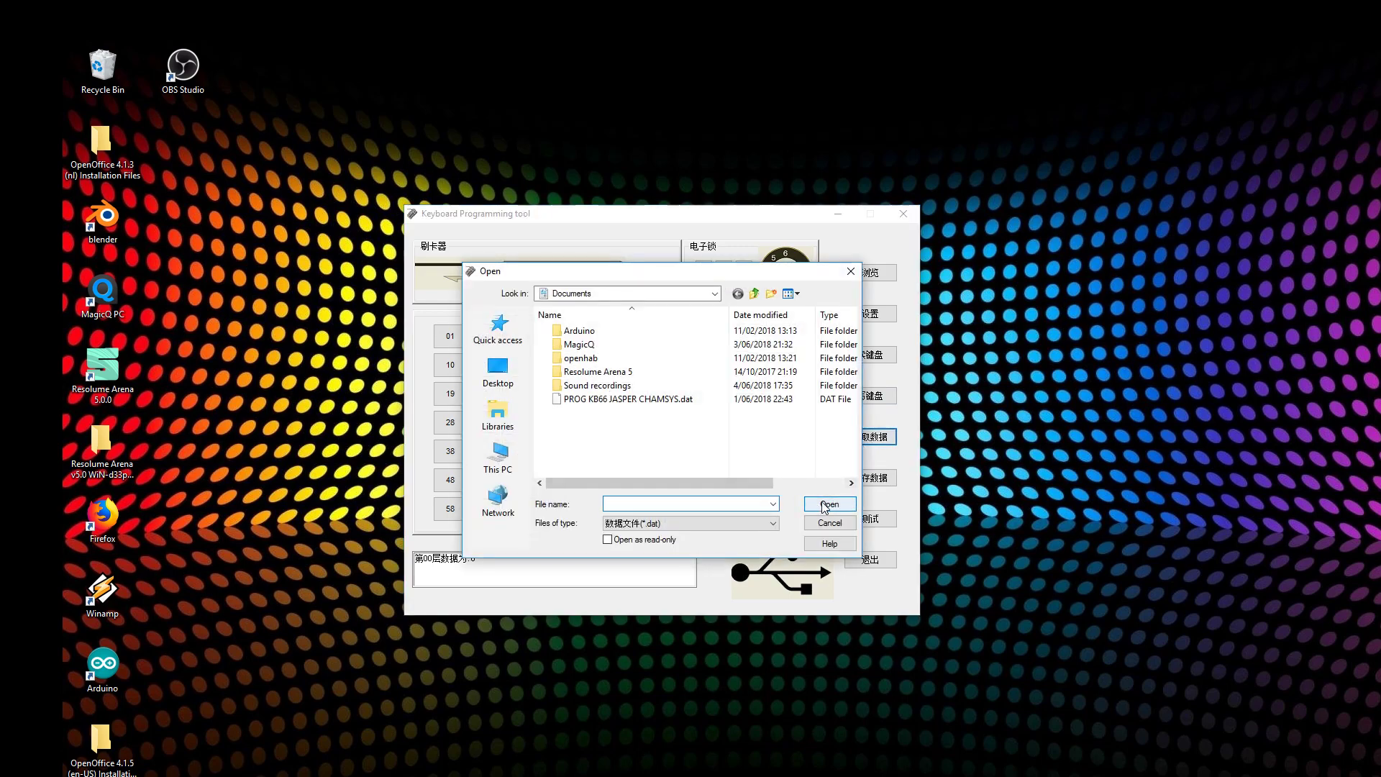
pyautogui.click(568, 402)
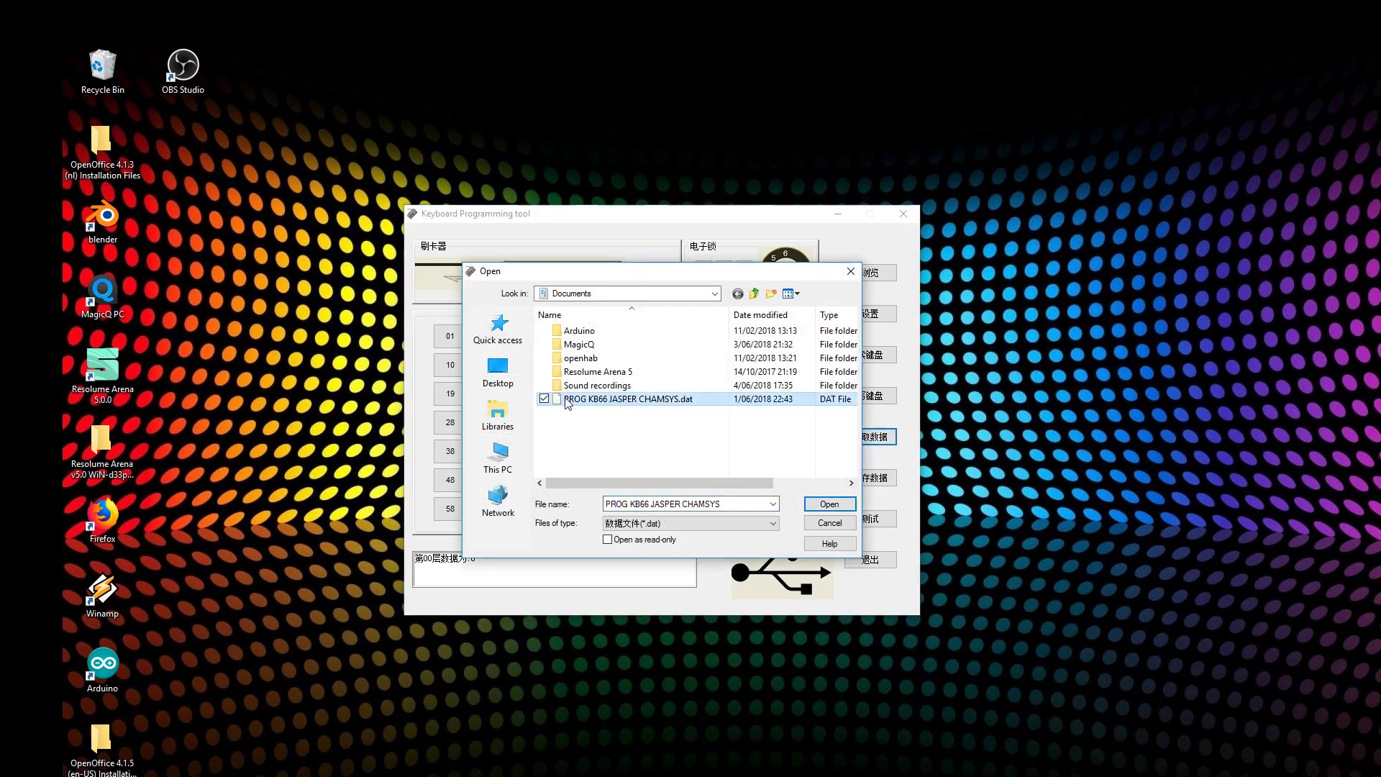
pyautogui.click(823, 524)
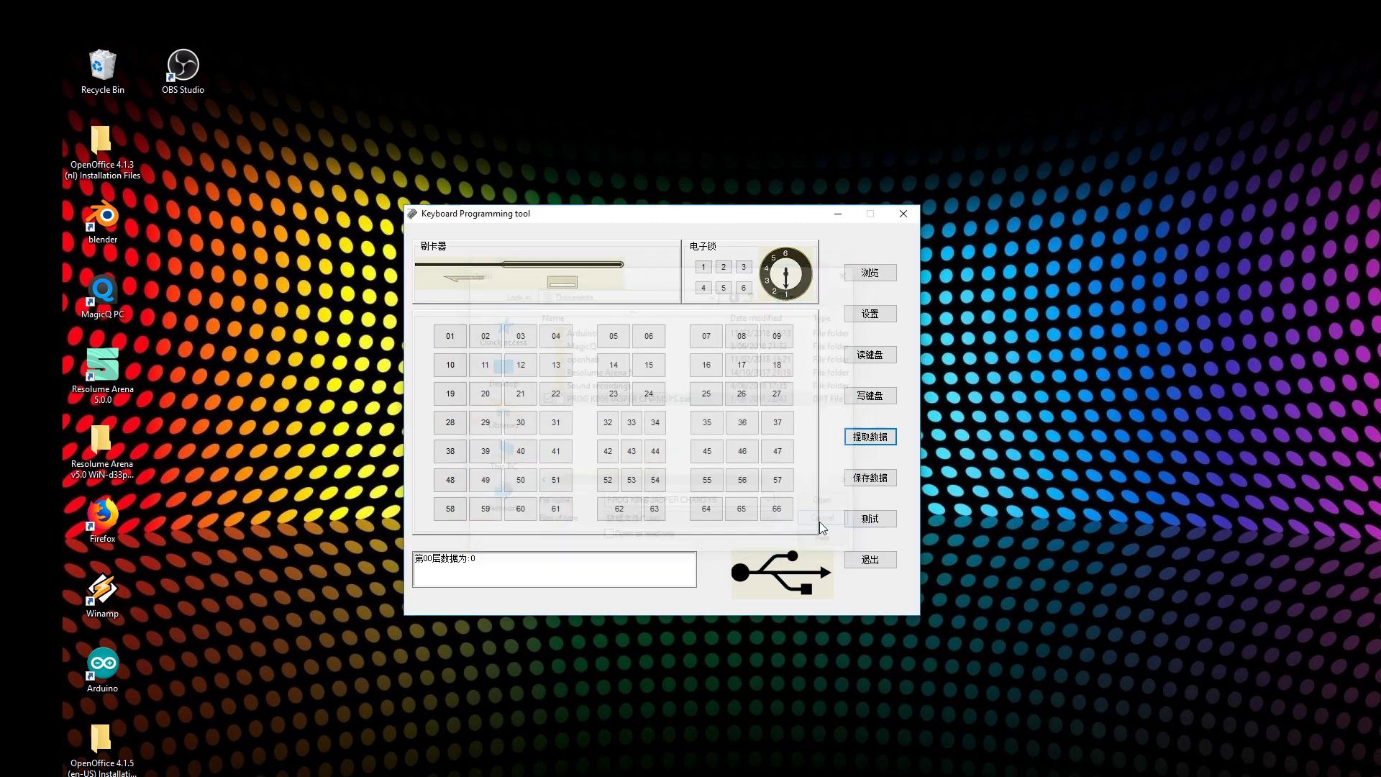
pyautogui.click(870, 479)
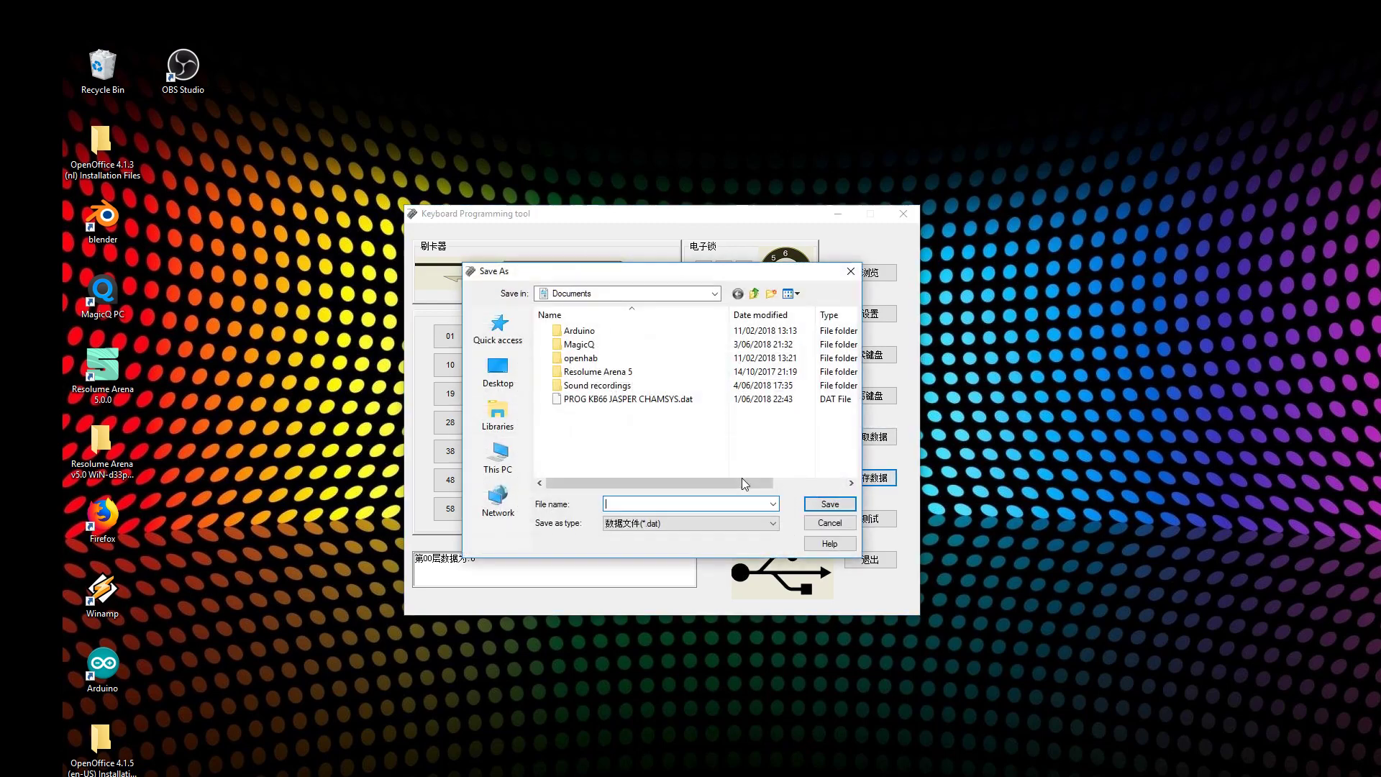
pyautogui.click(827, 523)
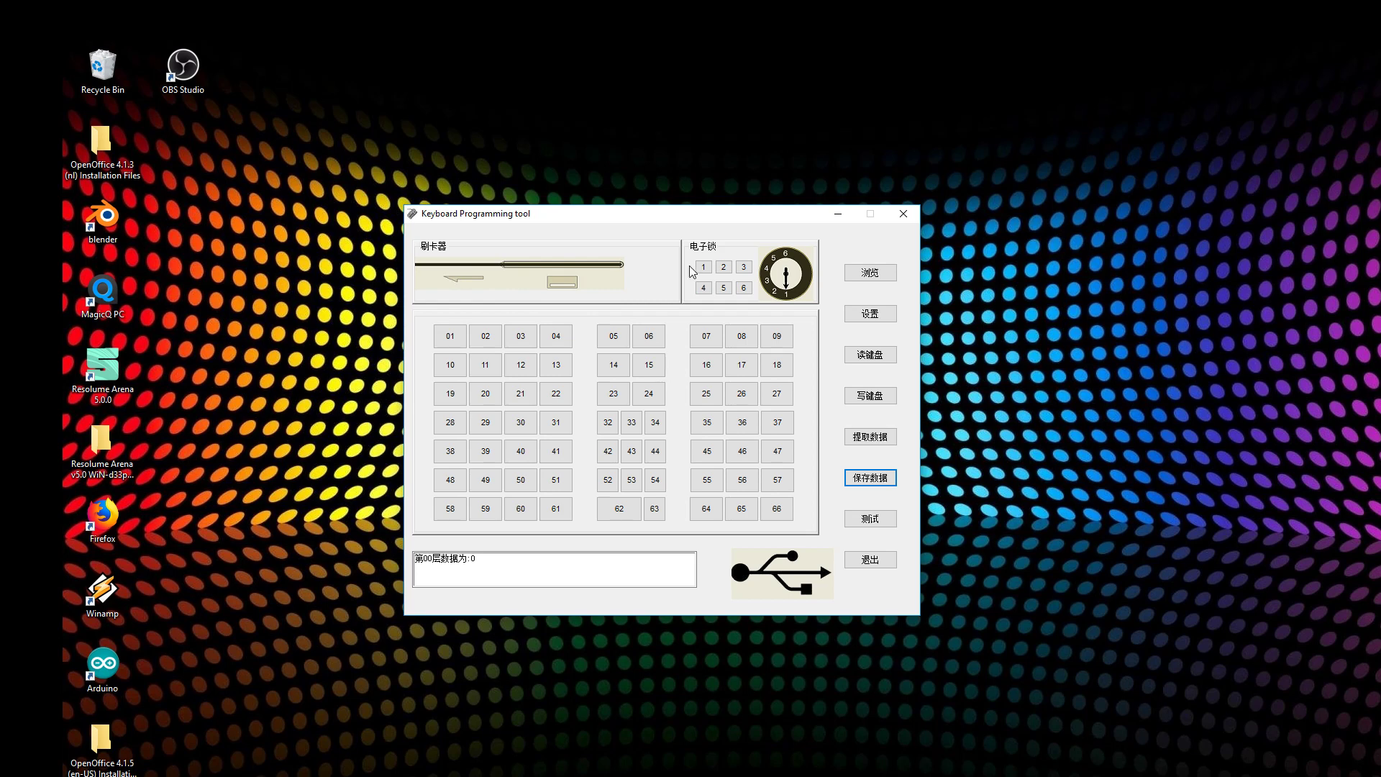
pyautogui.click(744, 288)
pyautogui.click(717, 286)
pyautogui.click(744, 288)
pyautogui.click(724, 288)
# - Open the definition of key 62 and clear its assigned content
pyautogui.click(626, 513)
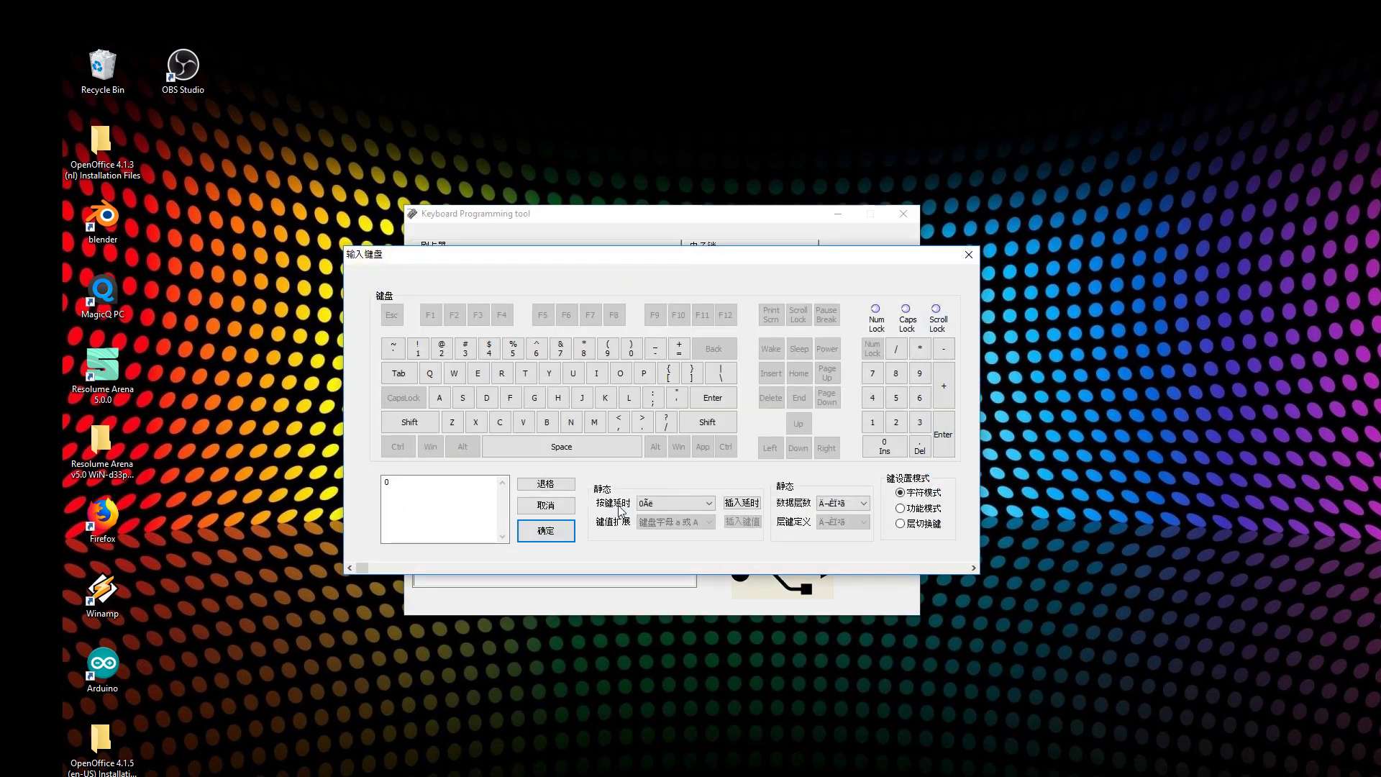
pyautogui.click(392, 483)
pyautogui.click(545, 486)
pyautogui.click(545, 485)
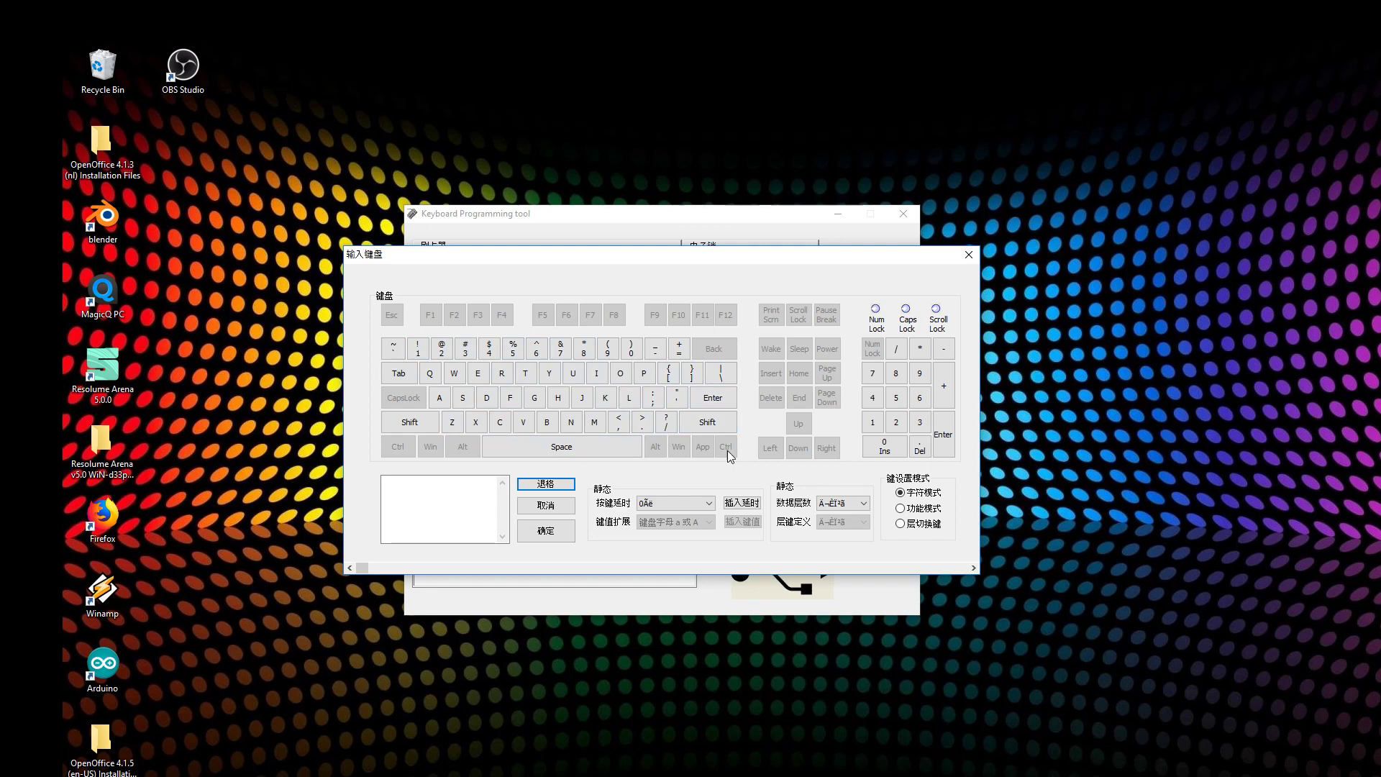
# - Program key 62 in function mode (功能模式) with the sequence Right Ctrl, C, Right Ctrl
pyautogui.click(901, 508)
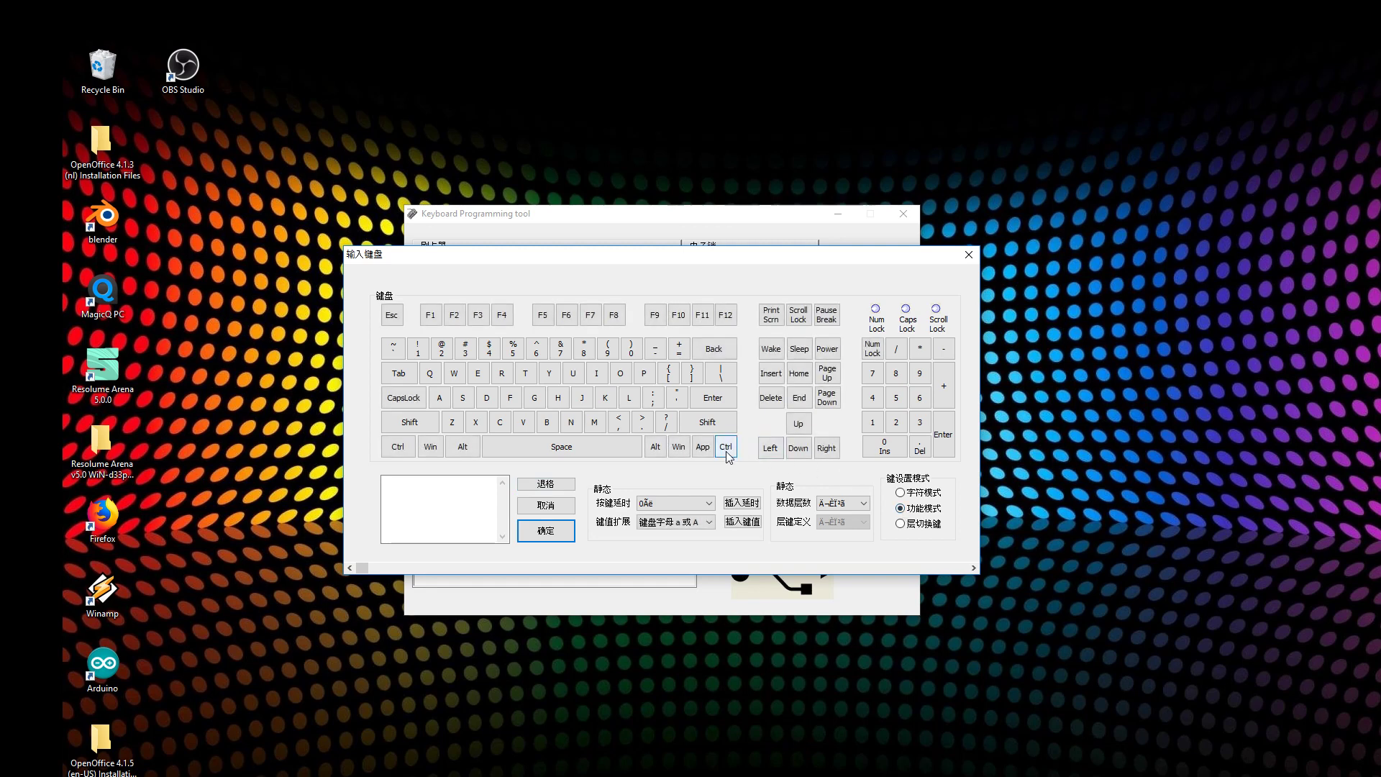
pyautogui.click(726, 451)
pyautogui.click(501, 423)
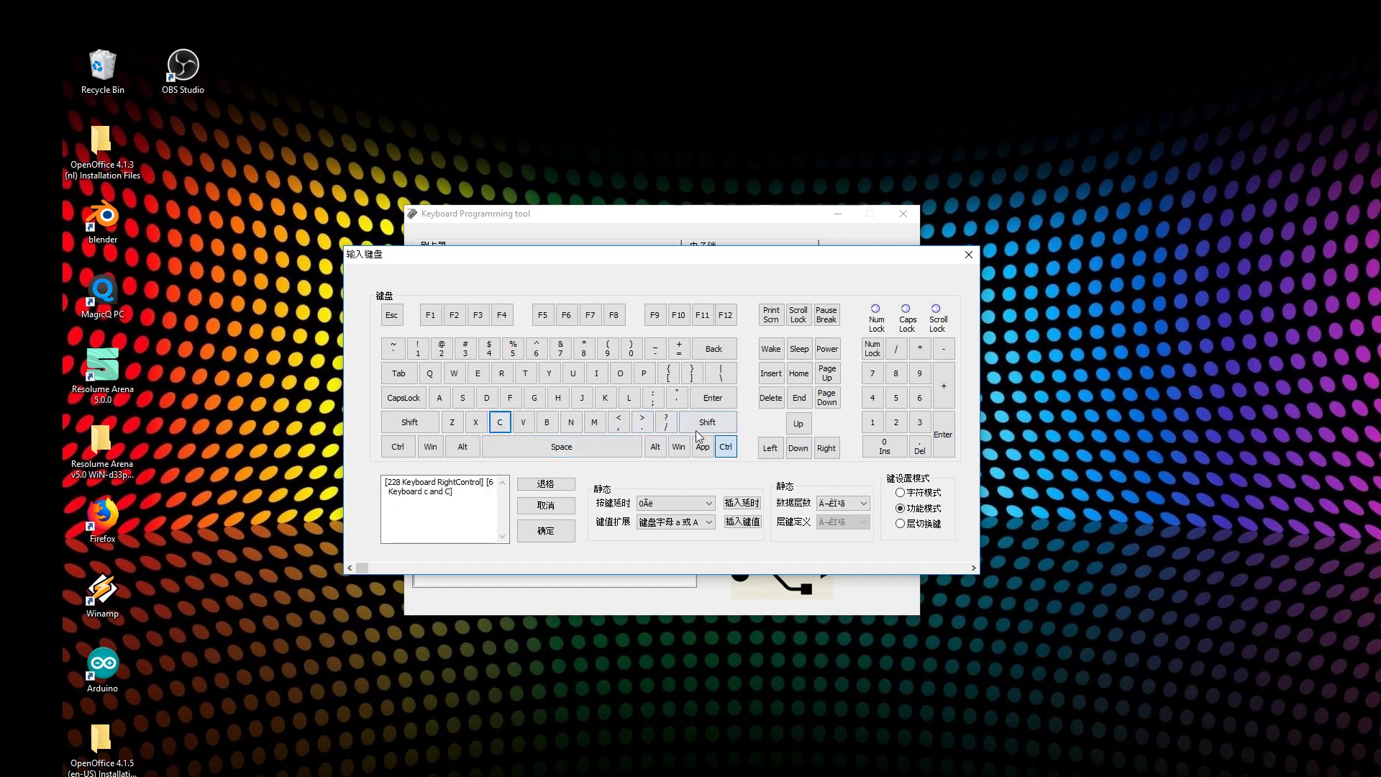
pyautogui.click(727, 447)
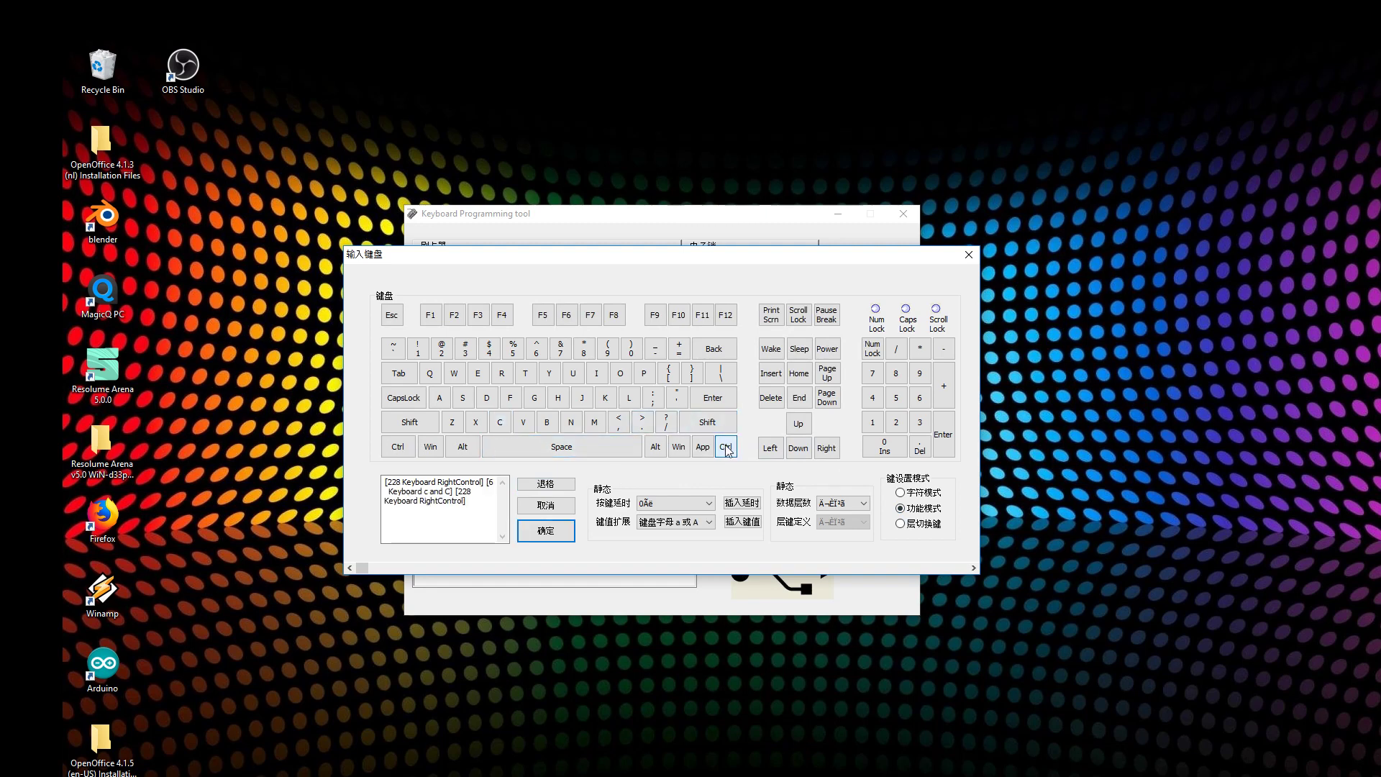
pyautogui.click(530, 535)
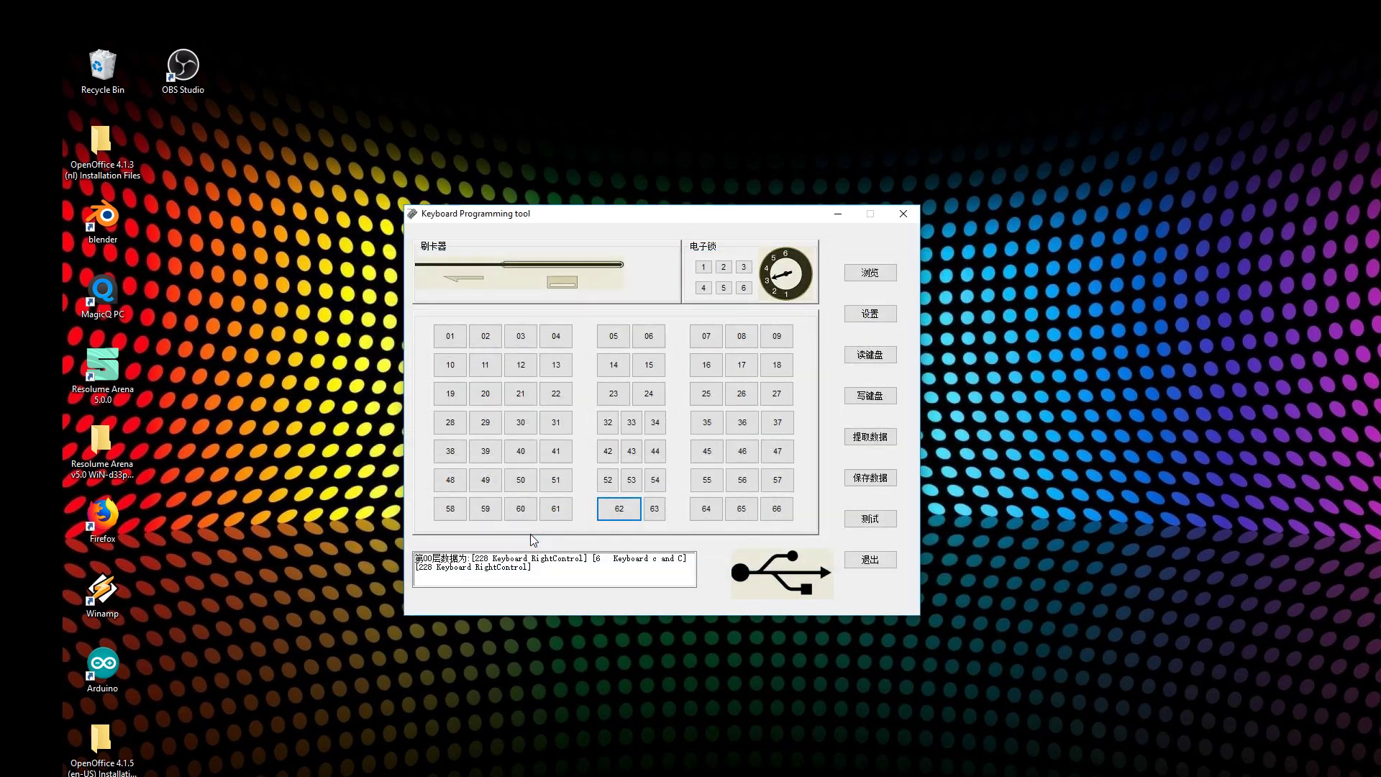
# - Review the definitions stored for key 63 and key 62
pyautogui.click(620, 509)
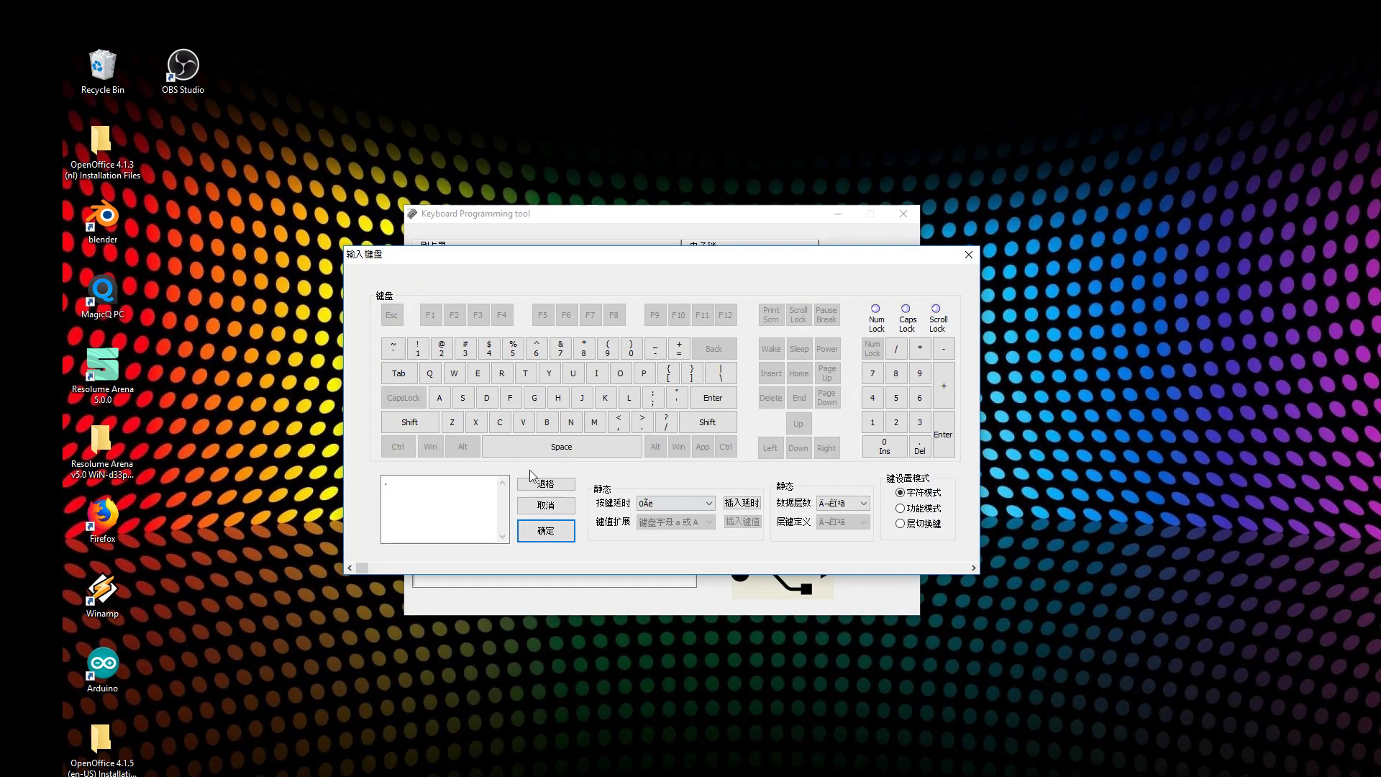
pyautogui.click(545, 532)
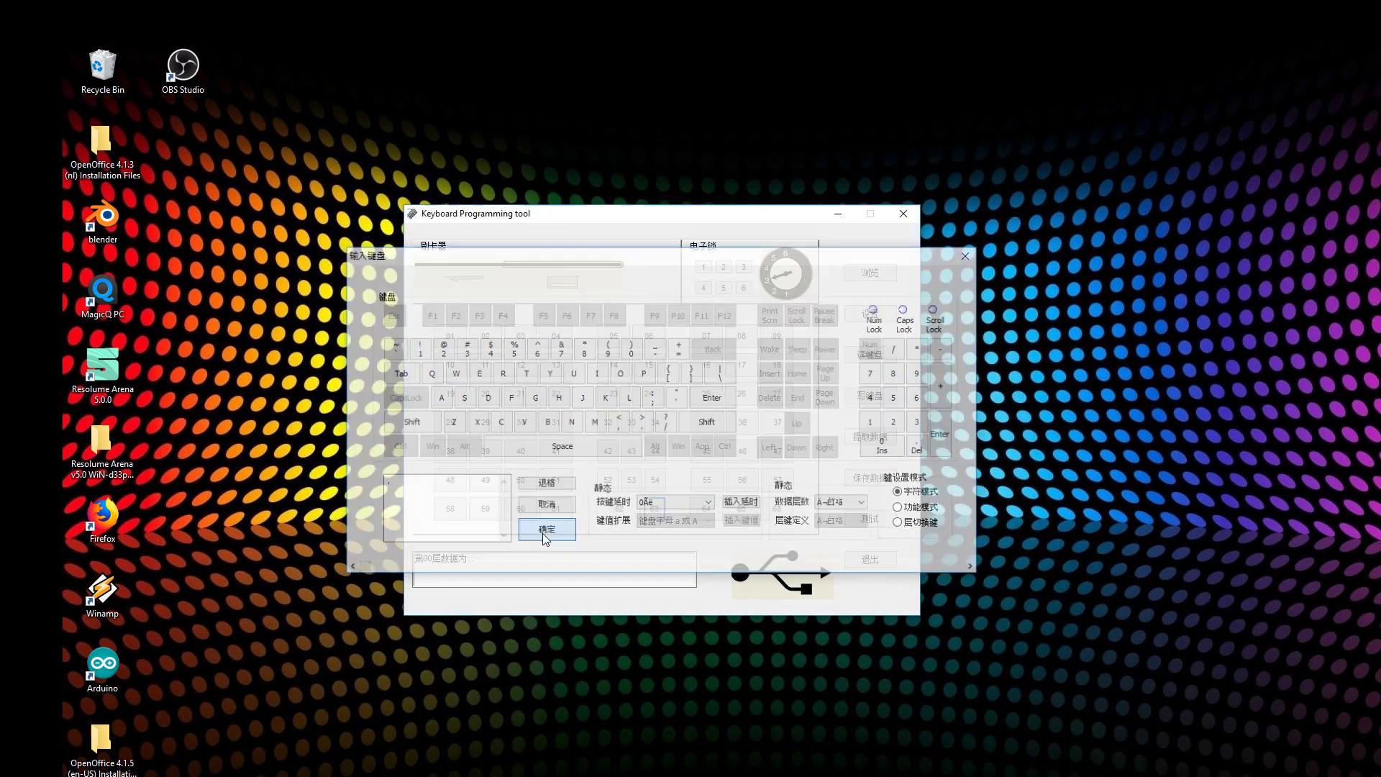
pyautogui.click(617, 512)
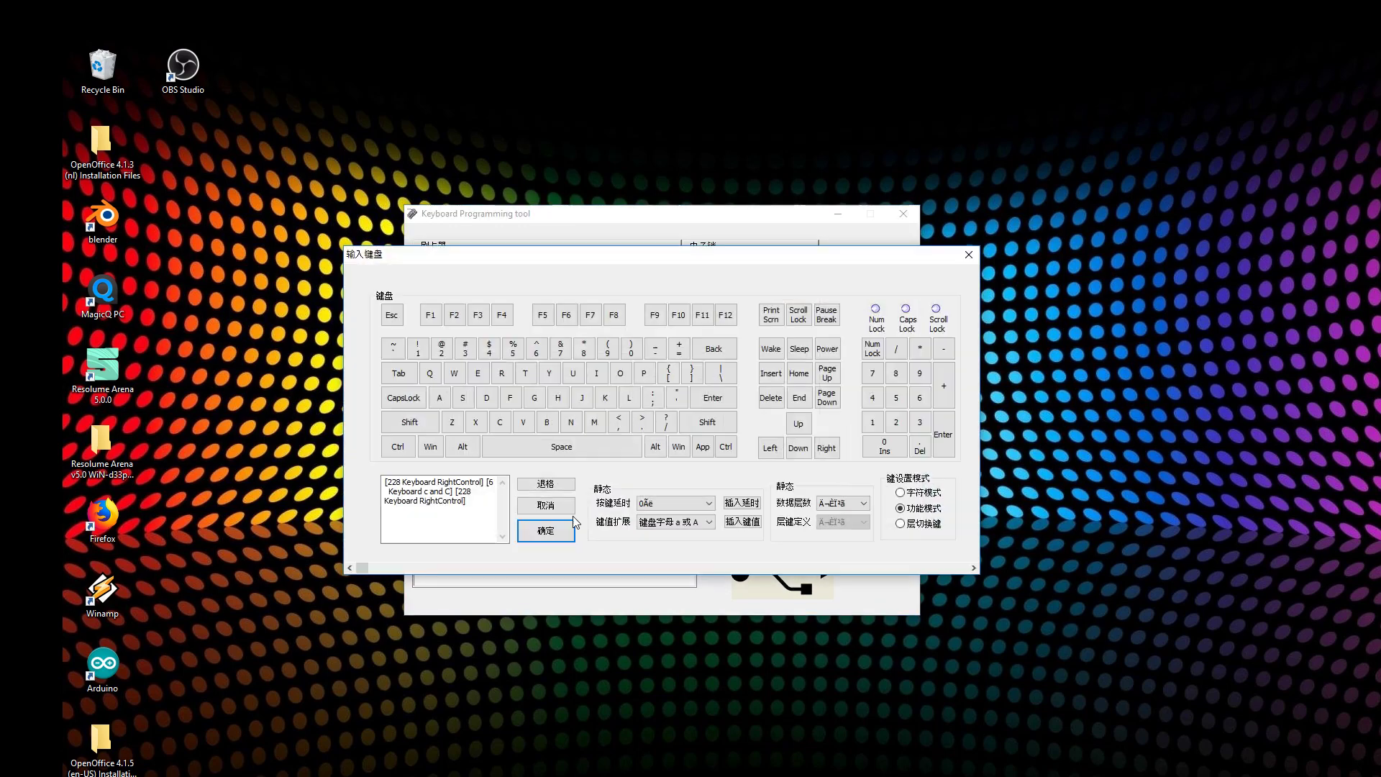
# - Clear the stored sequence of key 62 and switch the key to character mode (字符模式)
pyautogui.click(532, 537)
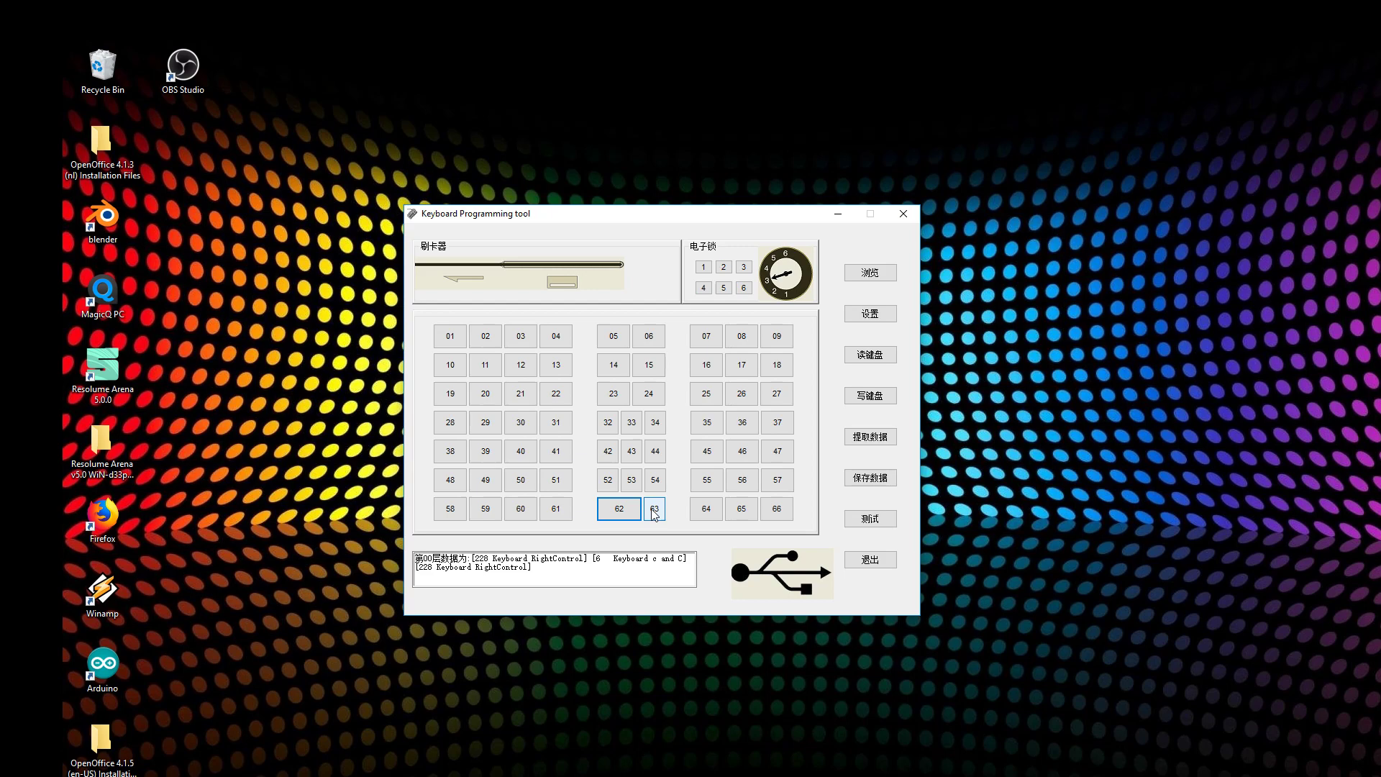
pyautogui.click(626, 510)
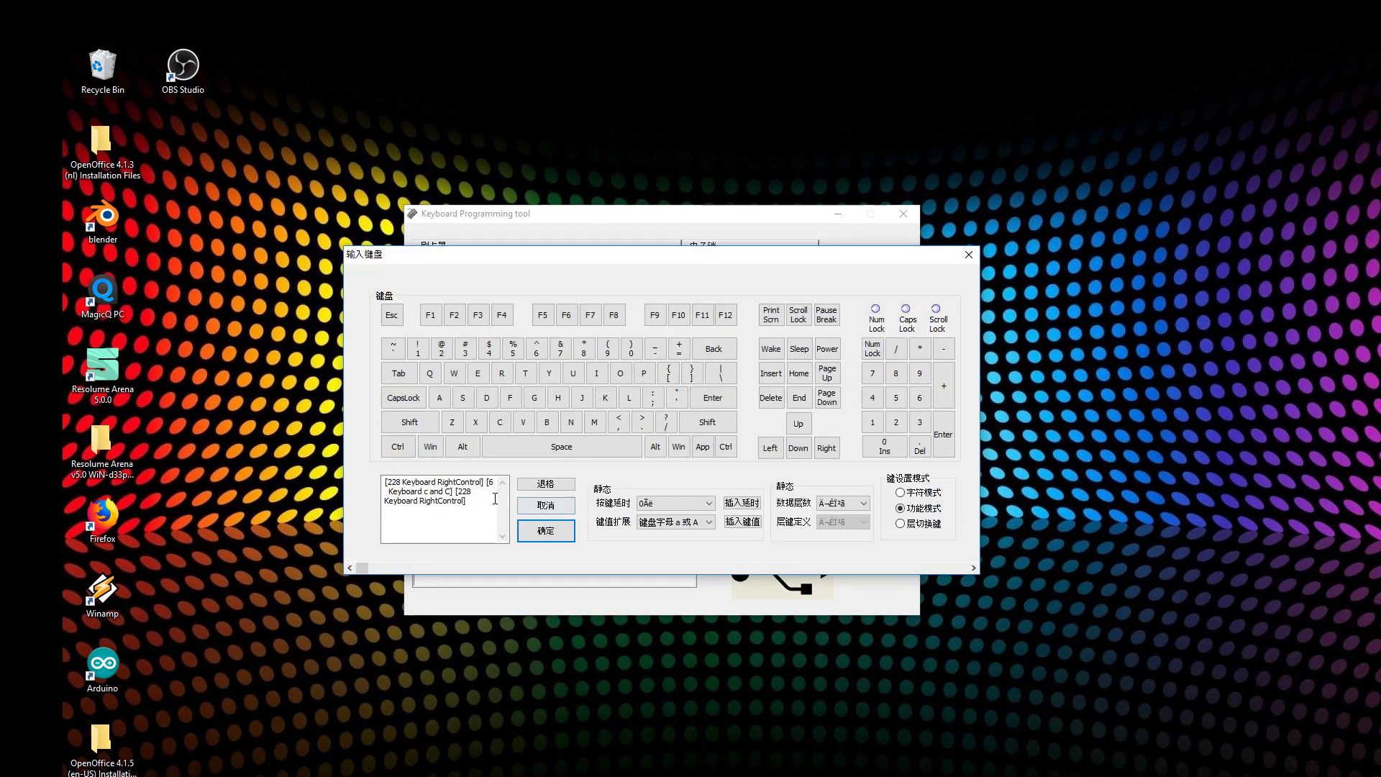
pyautogui.click(529, 485)
pyautogui.click(529, 485)
pyautogui.click(529, 485)
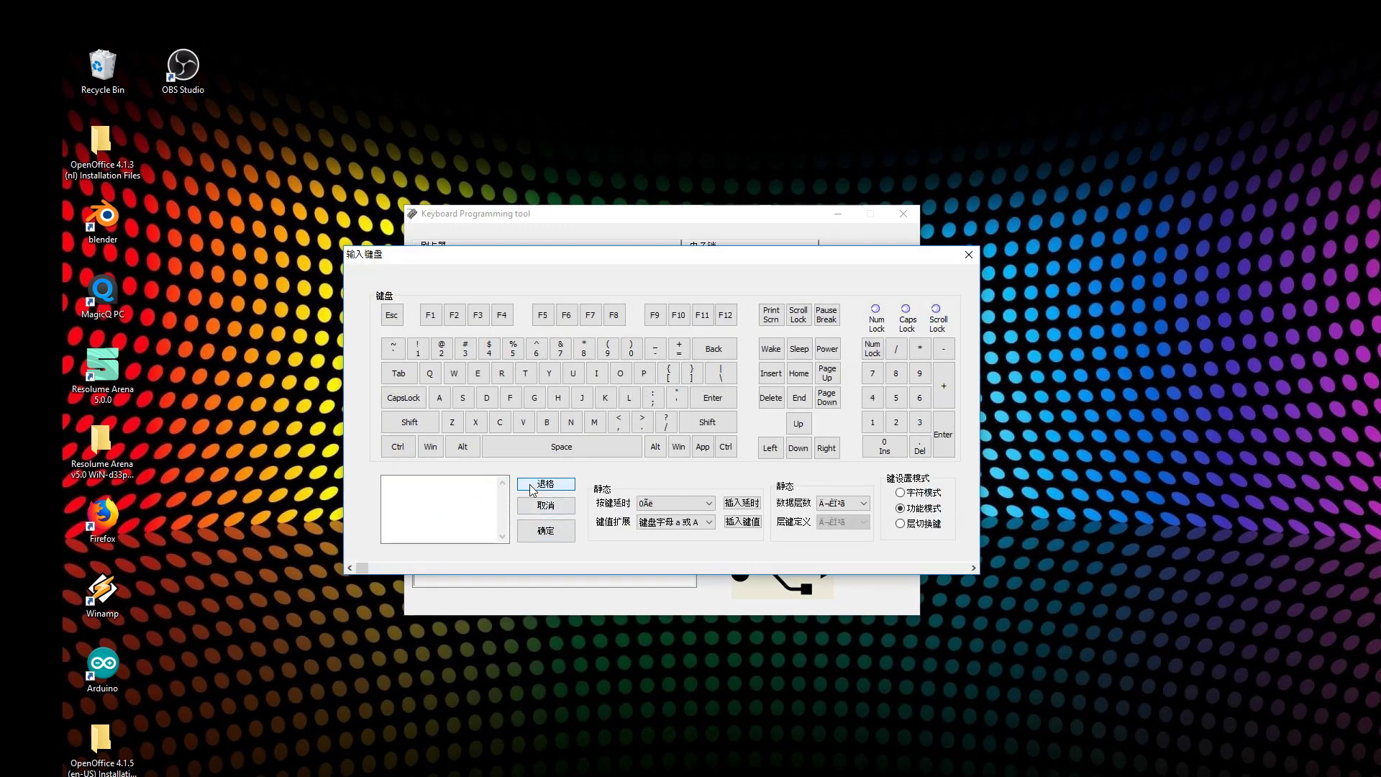
pyautogui.click(900, 492)
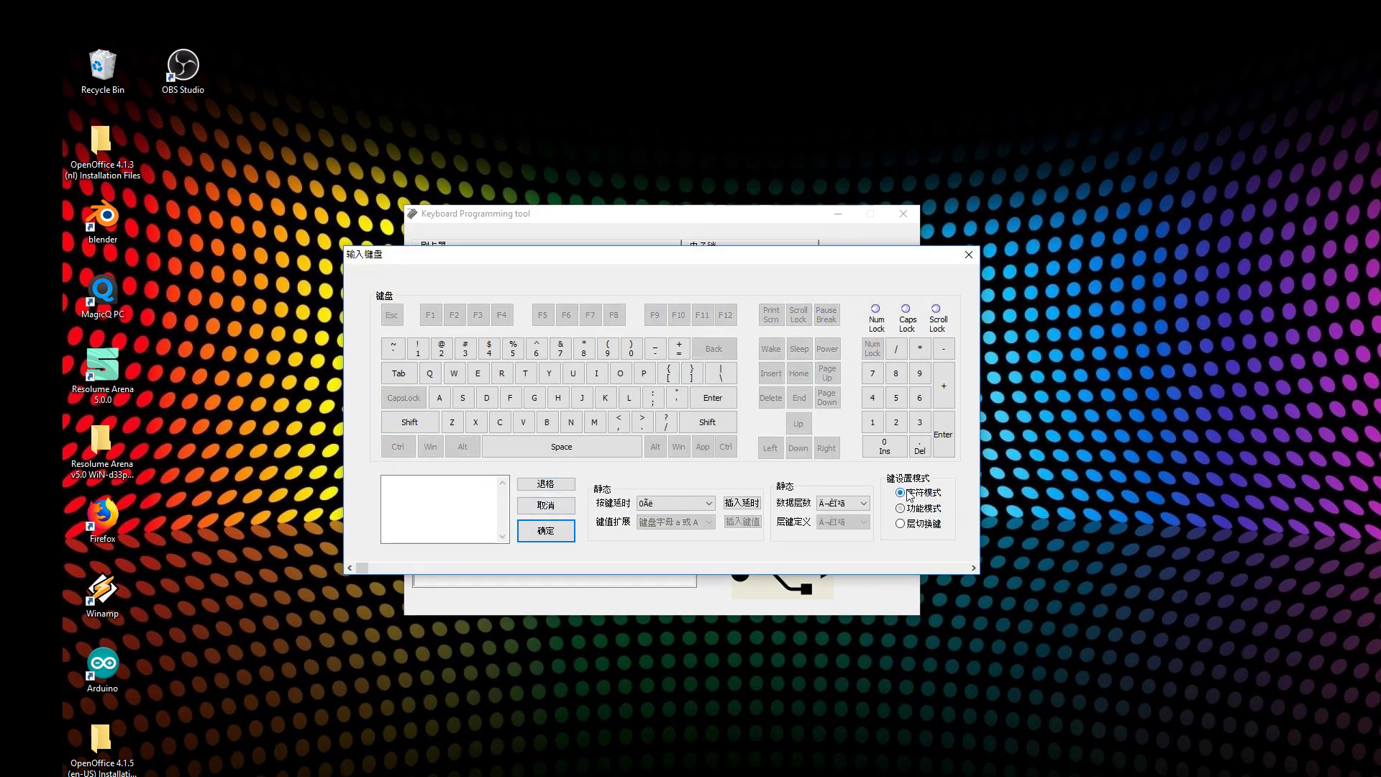
# - Assign the character string ghfcweyhfeescbhfsw34578jgr321 to key 62 and accept the definition
pyautogui.click(534, 398)
pyautogui.click(558, 398)
pyautogui.click(510, 398)
pyautogui.click(500, 422)
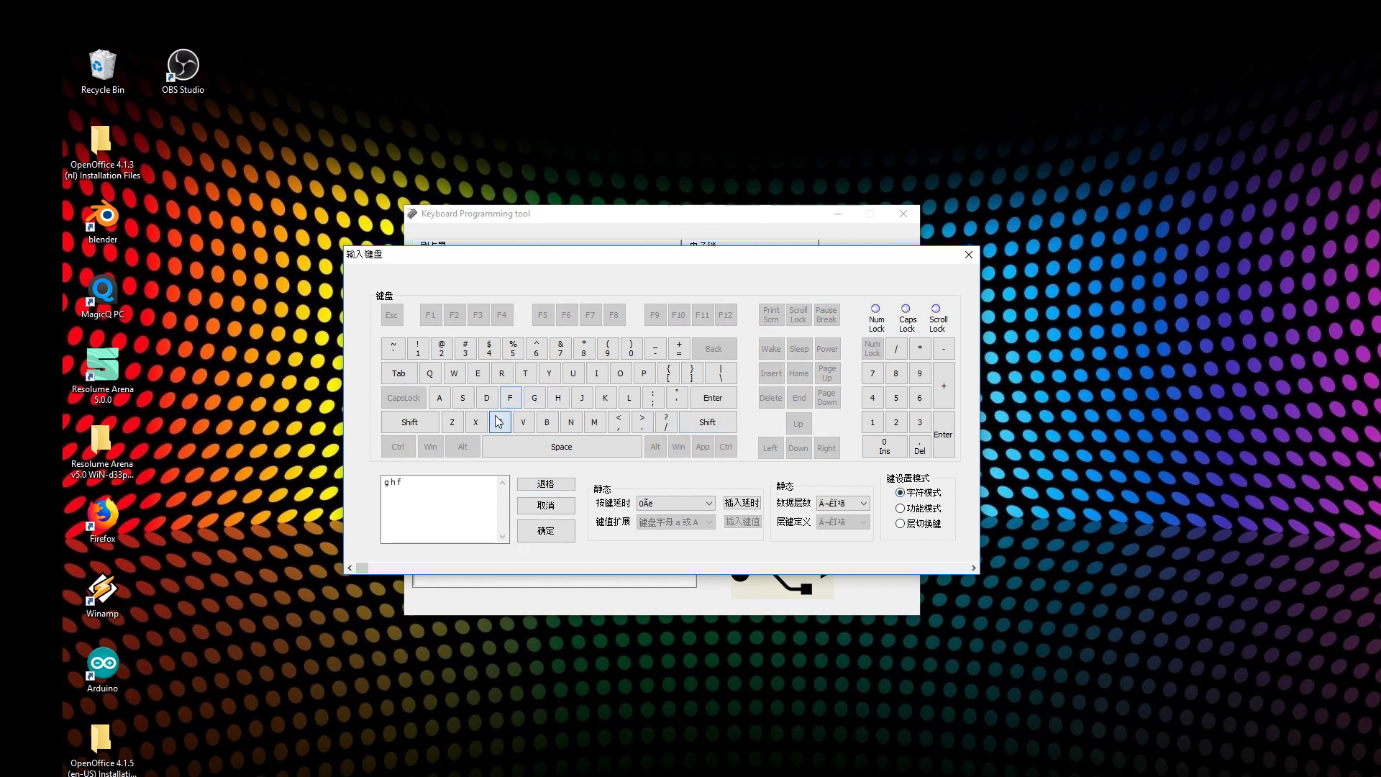
pyautogui.click(454, 374)
pyautogui.click(478, 374)
pyautogui.click(548, 373)
pyautogui.click(558, 398)
pyautogui.click(510, 398)
pyautogui.click(478, 373)
pyautogui.click(462, 398)
pyautogui.click(500, 422)
pyautogui.click(547, 422)
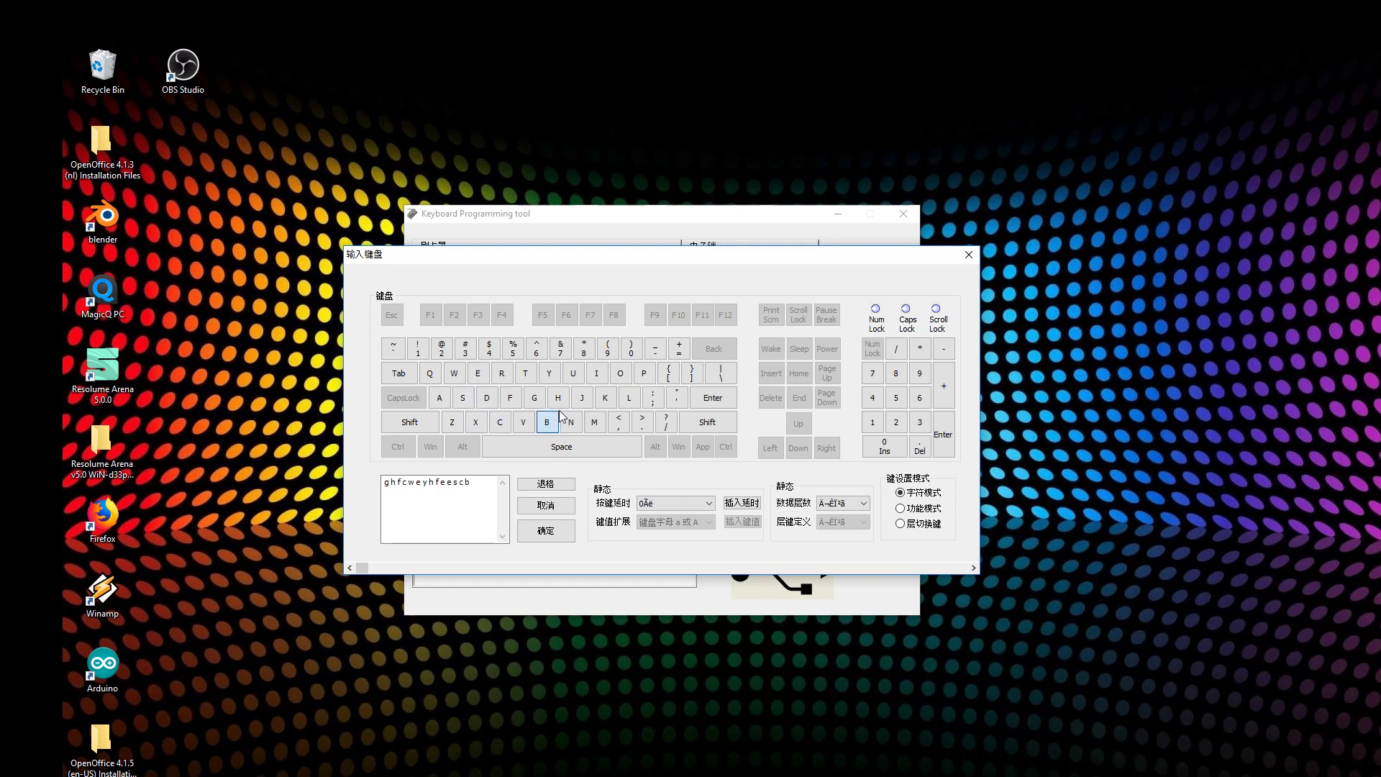
pyautogui.click(558, 398)
pyautogui.click(510, 398)
pyautogui.click(462, 398)
pyautogui.click(454, 374)
pyautogui.click(465, 348)
pyautogui.click(489, 348)
pyautogui.click(513, 348)
pyautogui.click(560, 348)
pyautogui.click(584, 348)
pyautogui.click(581, 397)
pyautogui.click(532, 403)
pyautogui.click(501, 374)
pyautogui.click(466, 348)
pyautogui.click(441, 348)
pyautogui.click(418, 349)
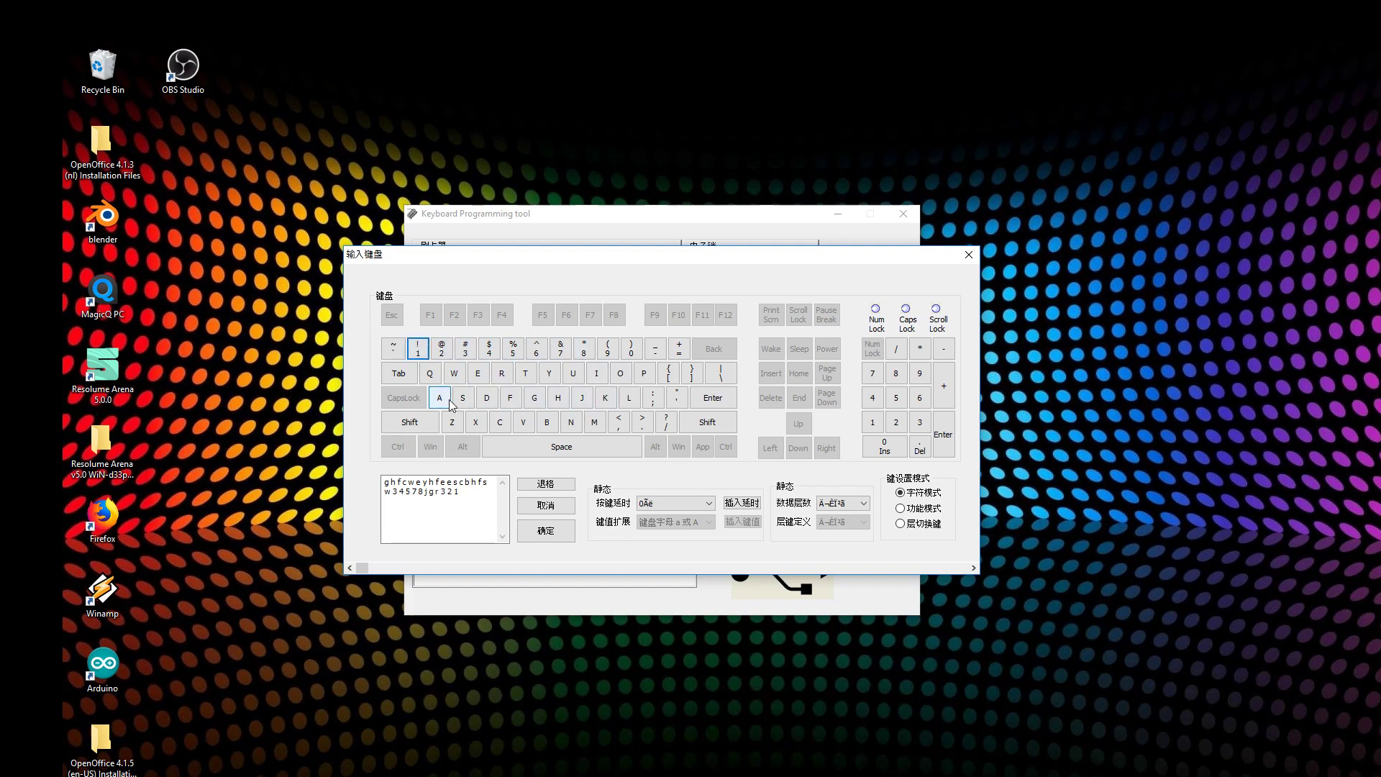
pyautogui.click(541, 530)
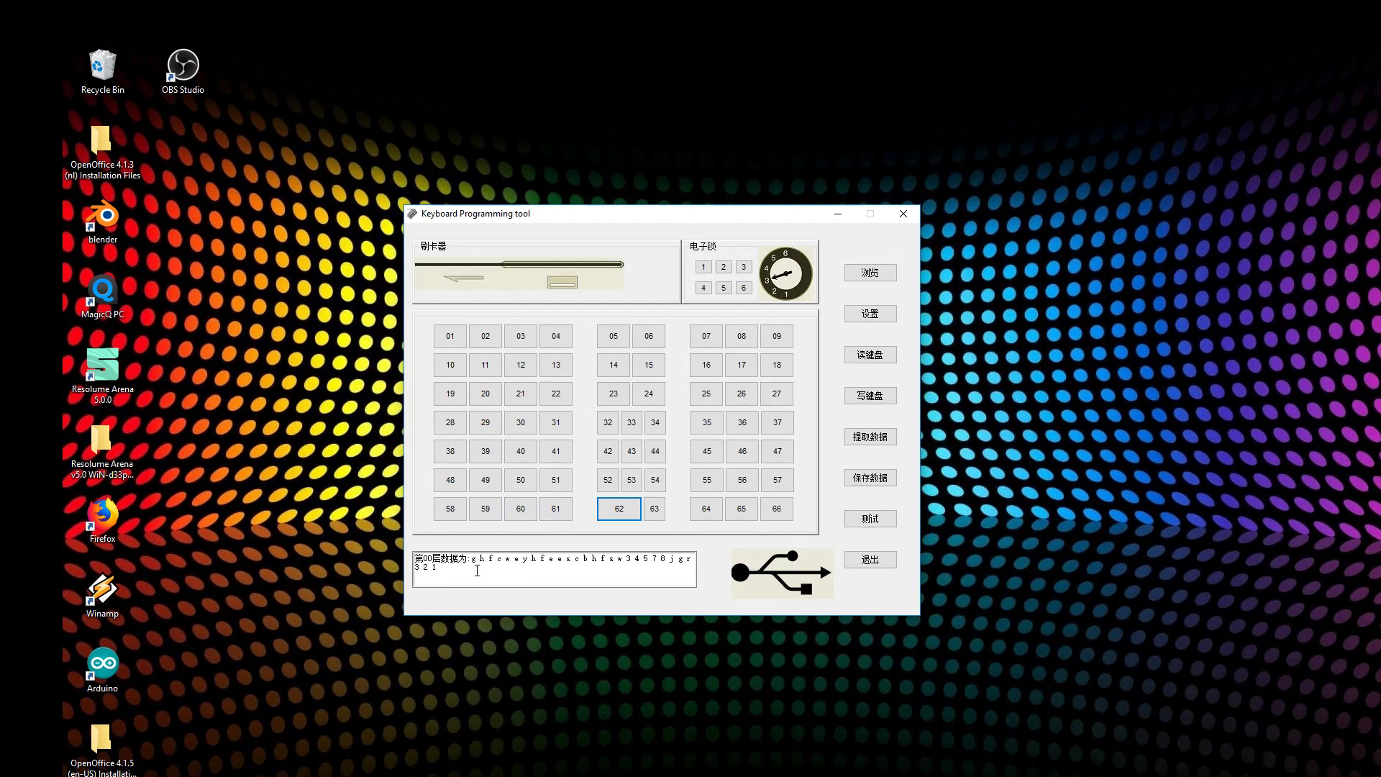
# - Reopen the definition of key 62 and erase its entire character string
pyautogui.click(630, 511)
pyautogui.click(544, 489)
pyautogui.click(544, 489)
pyautogui.click(543, 489)
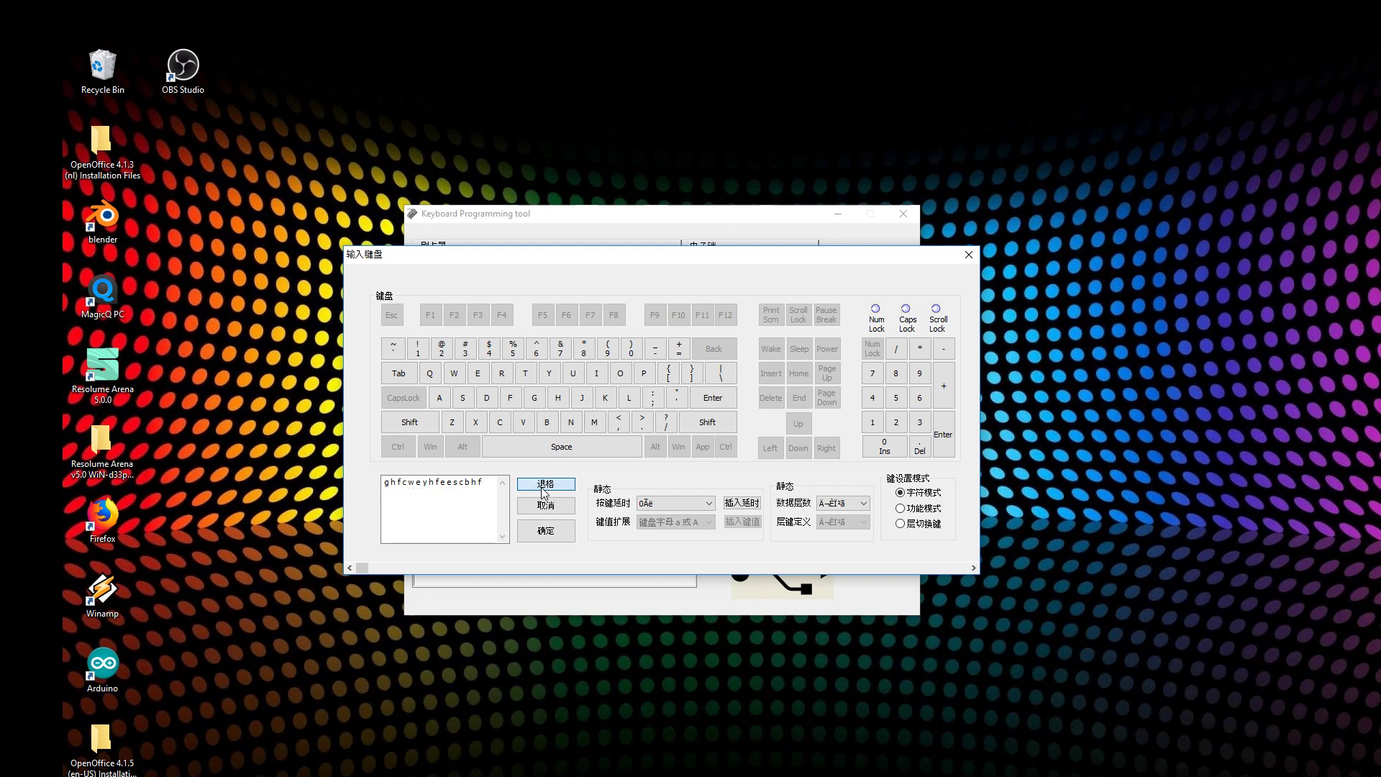
pyautogui.click(541, 491)
pyautogui.click(542, 491)
pyautogui.click(542, 492)
pyautogui.click(542, 491)
pyautogui.click(541, 492)
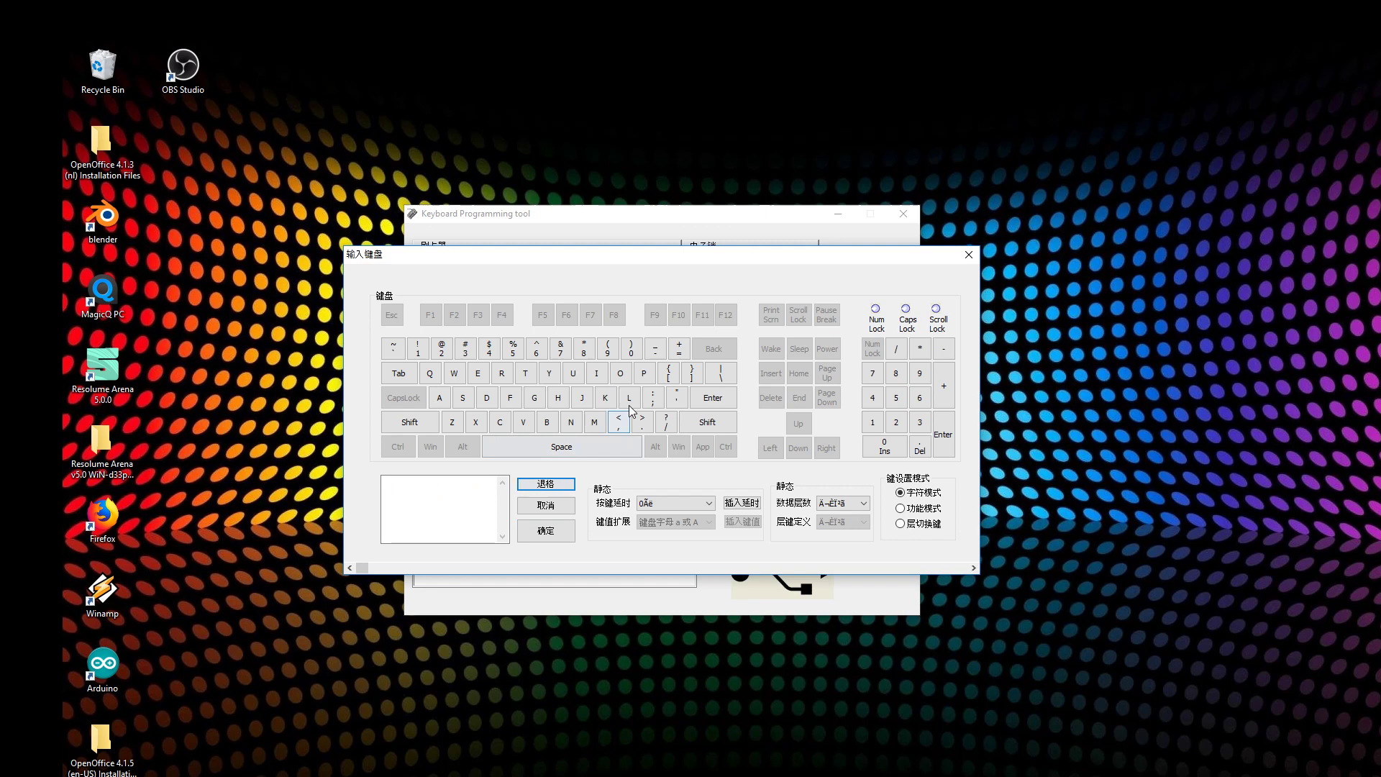
# - Assign the character 0 to key 62, try adding Enter after it, remove Enter again and accept the definition
pyautogui.click(631, 348)
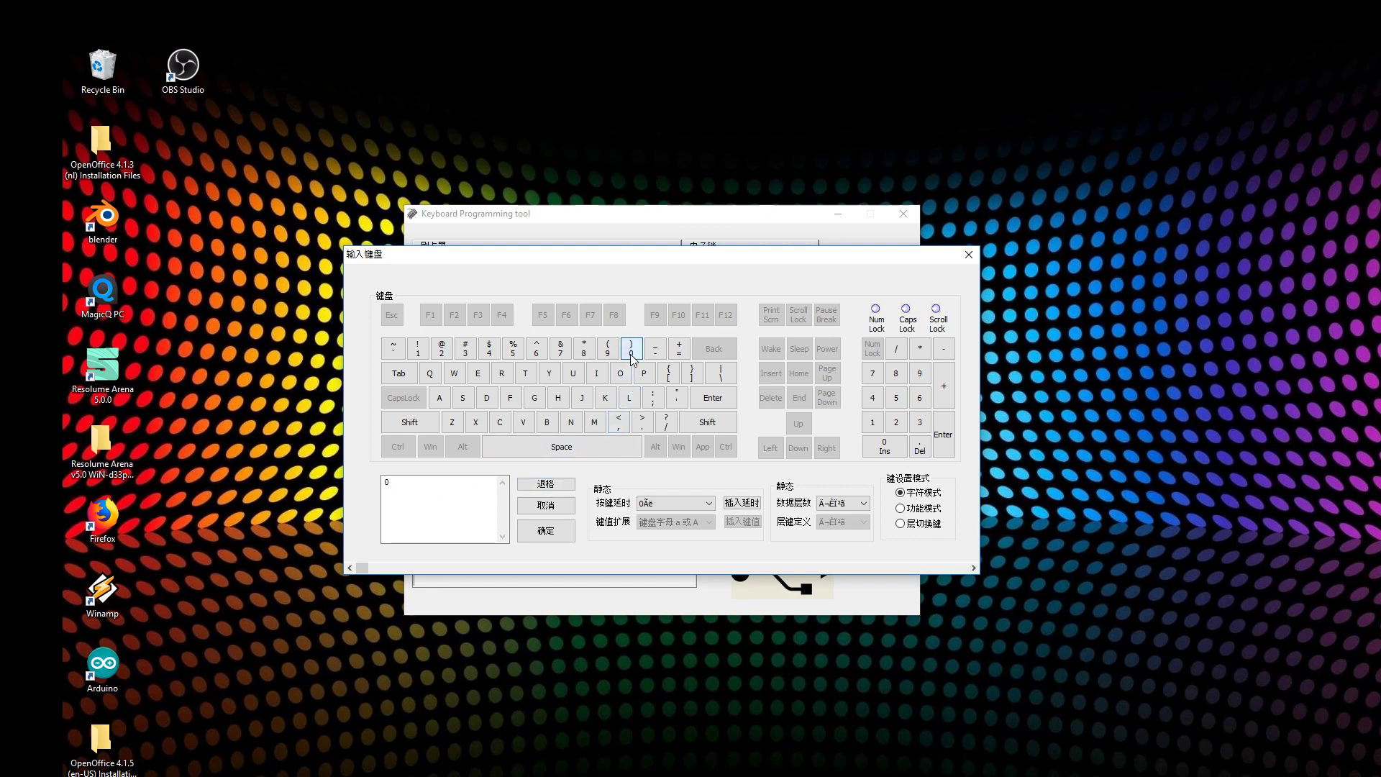
pyautogui.click(717, 403)
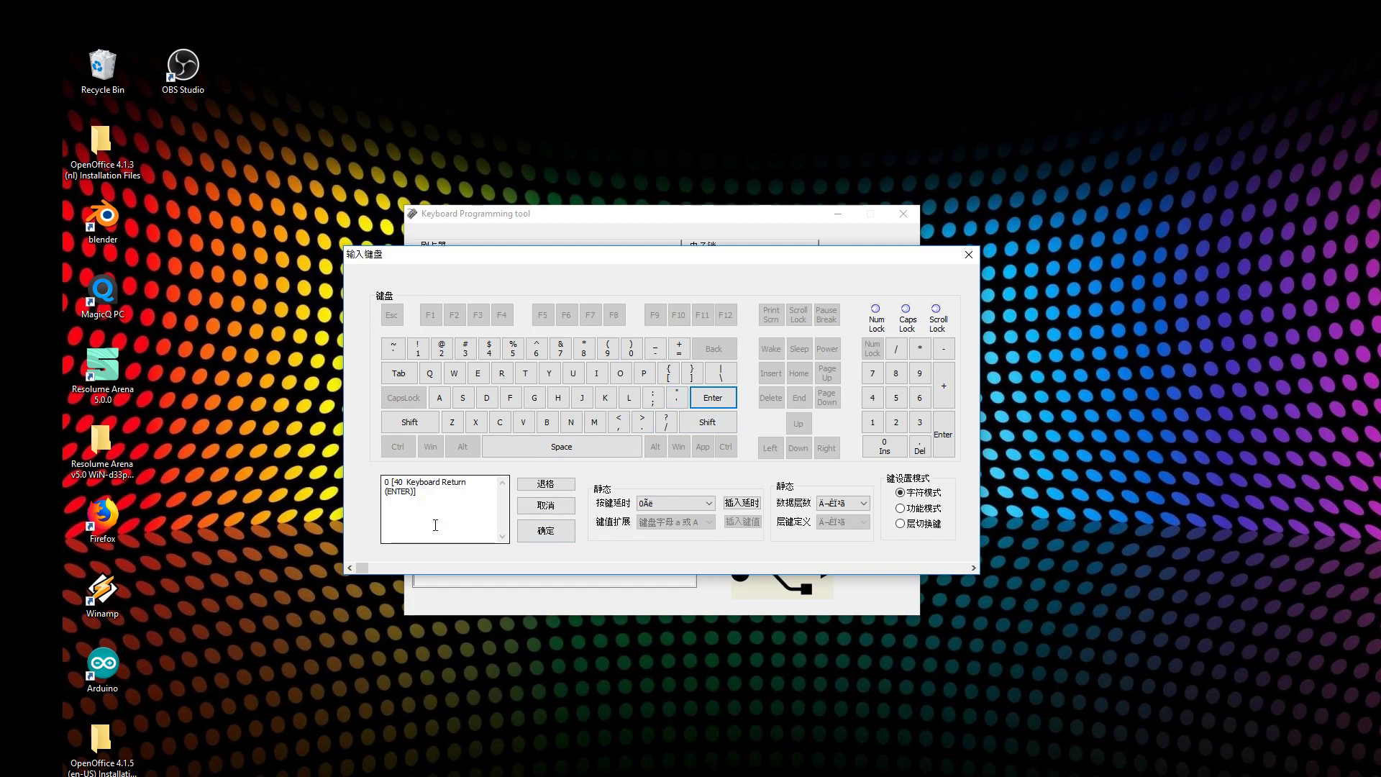
pyautogui.click(545, 483)
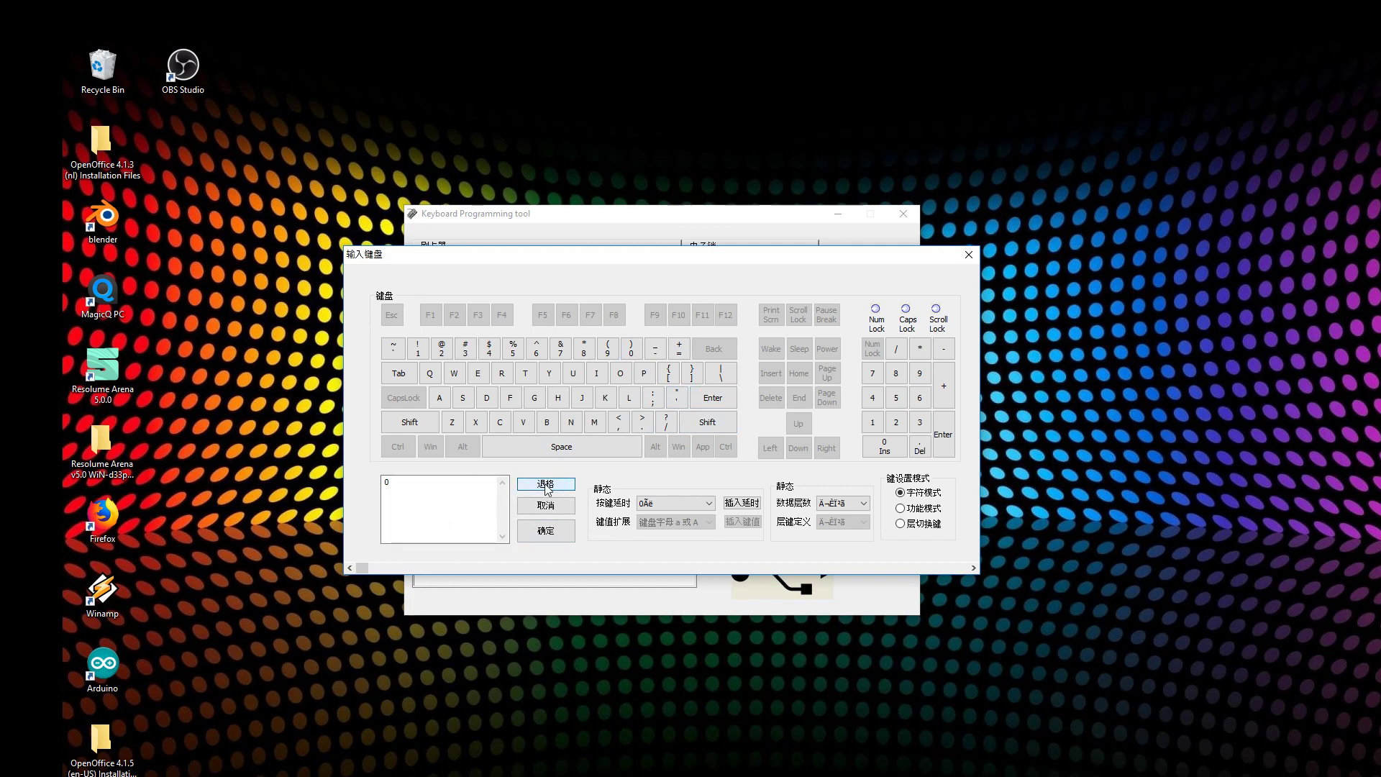
pyautogui.click(567, 531)
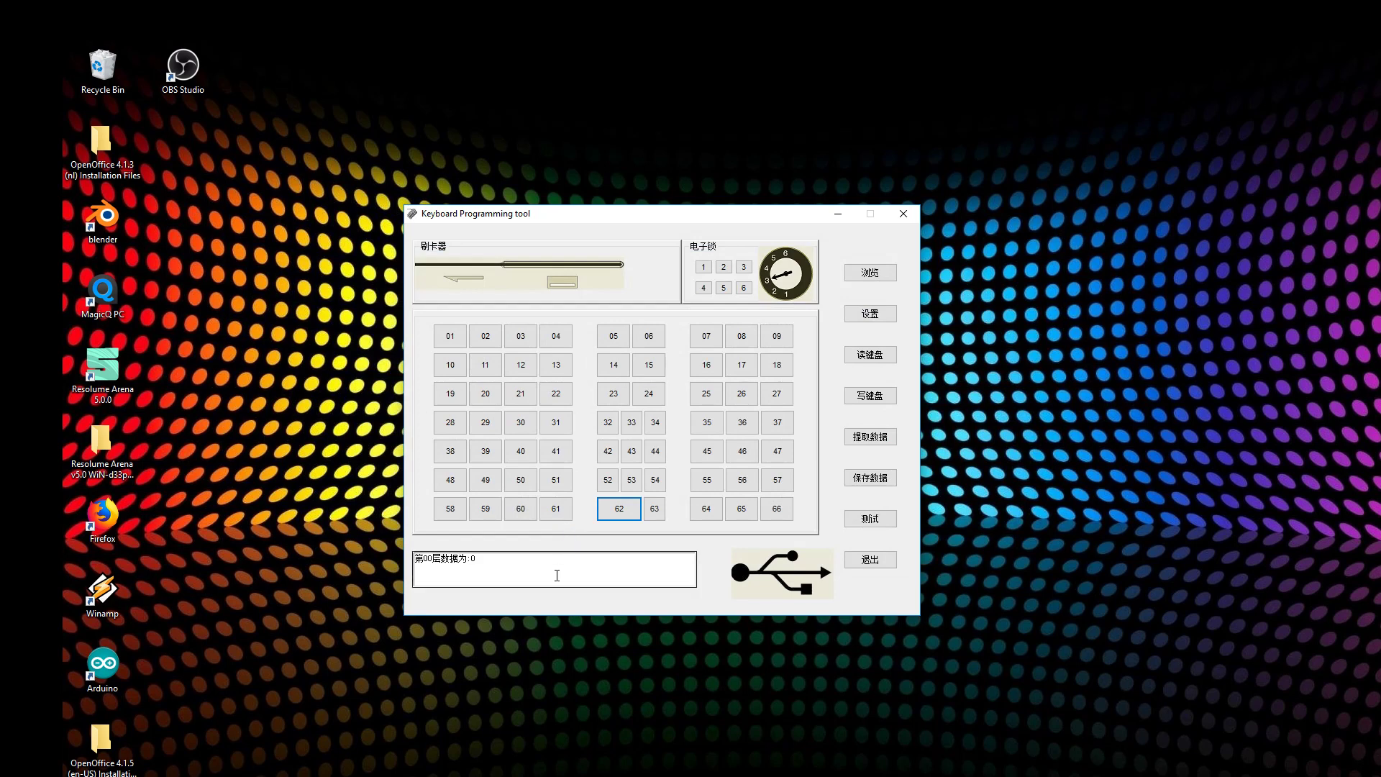
# - Write the programmed layout to the keyboard (写键盘) and accept overwriting its current data
pyautogui.click(889, 397)
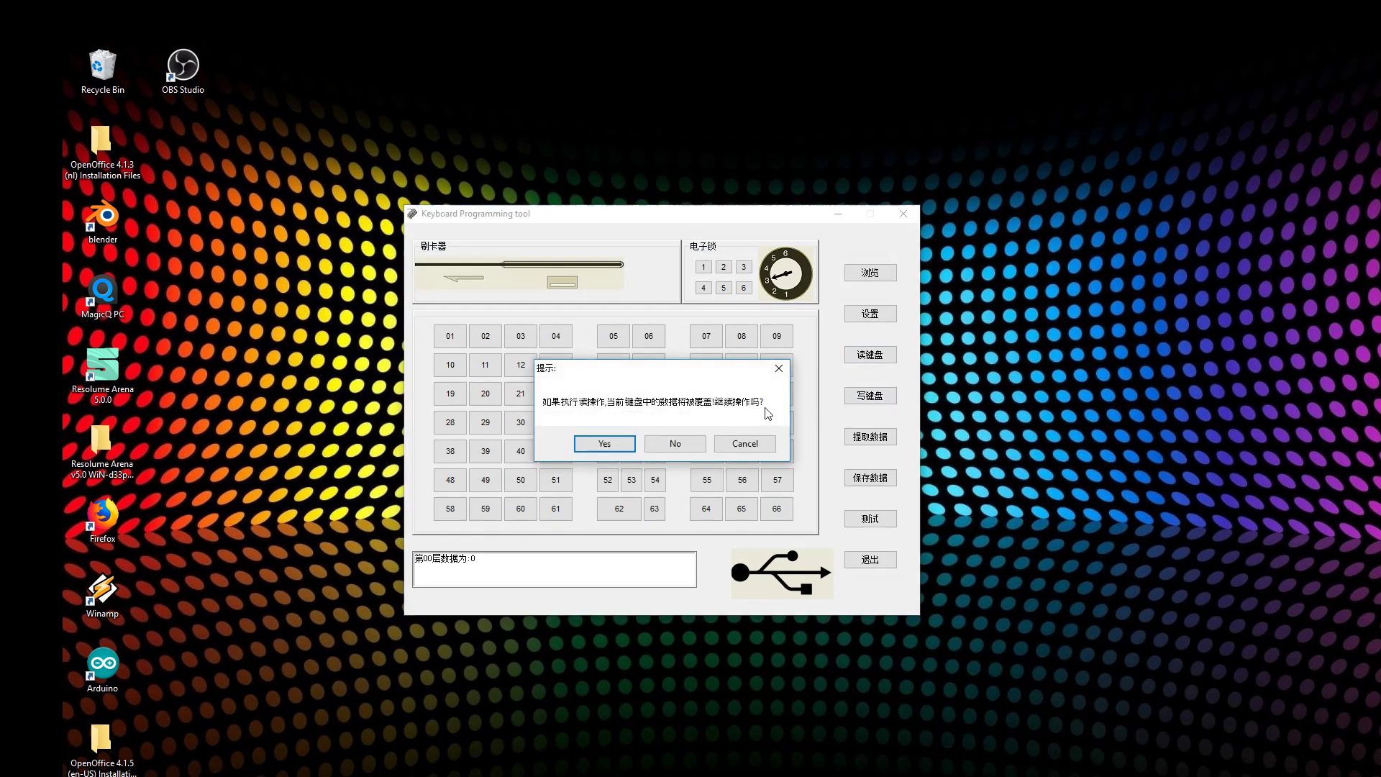
pyautogui.click(595, 444)
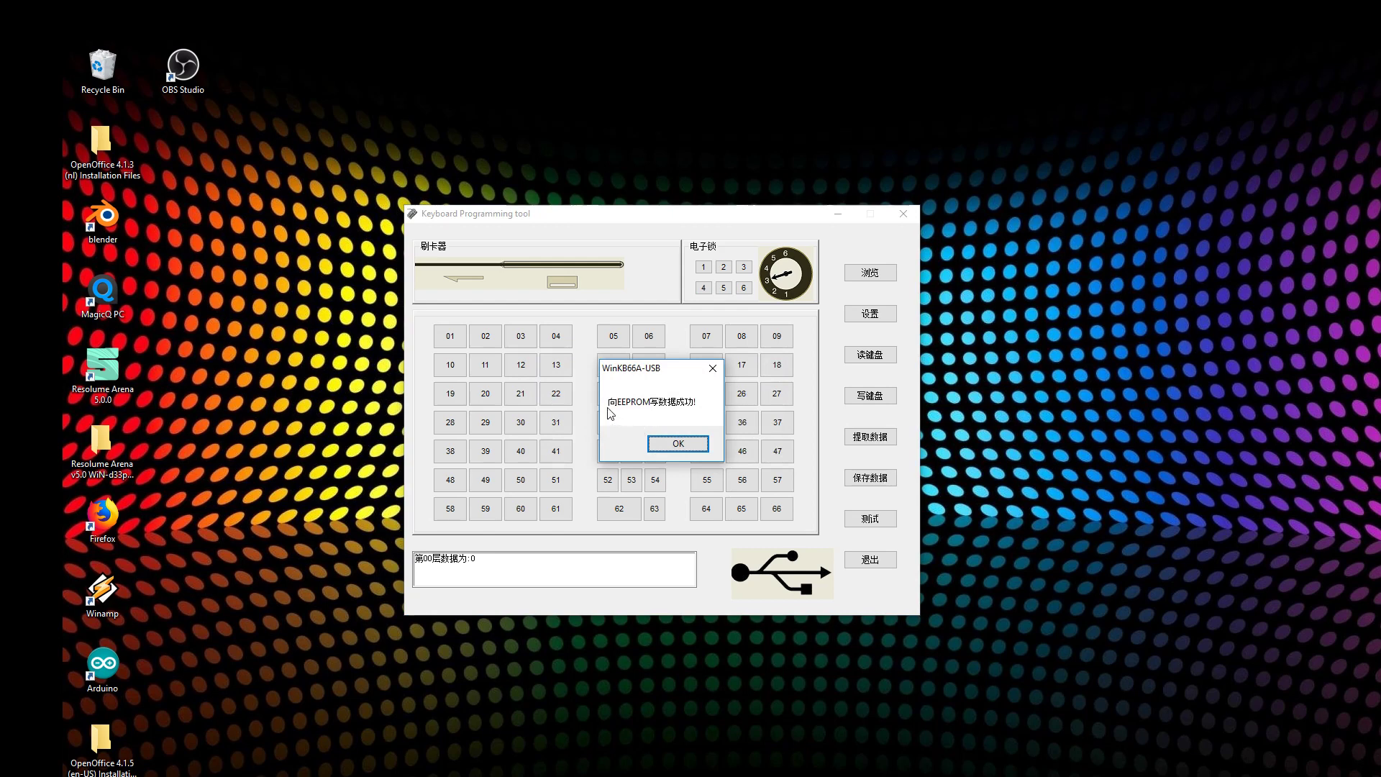
pyautogui.click(684, 446)
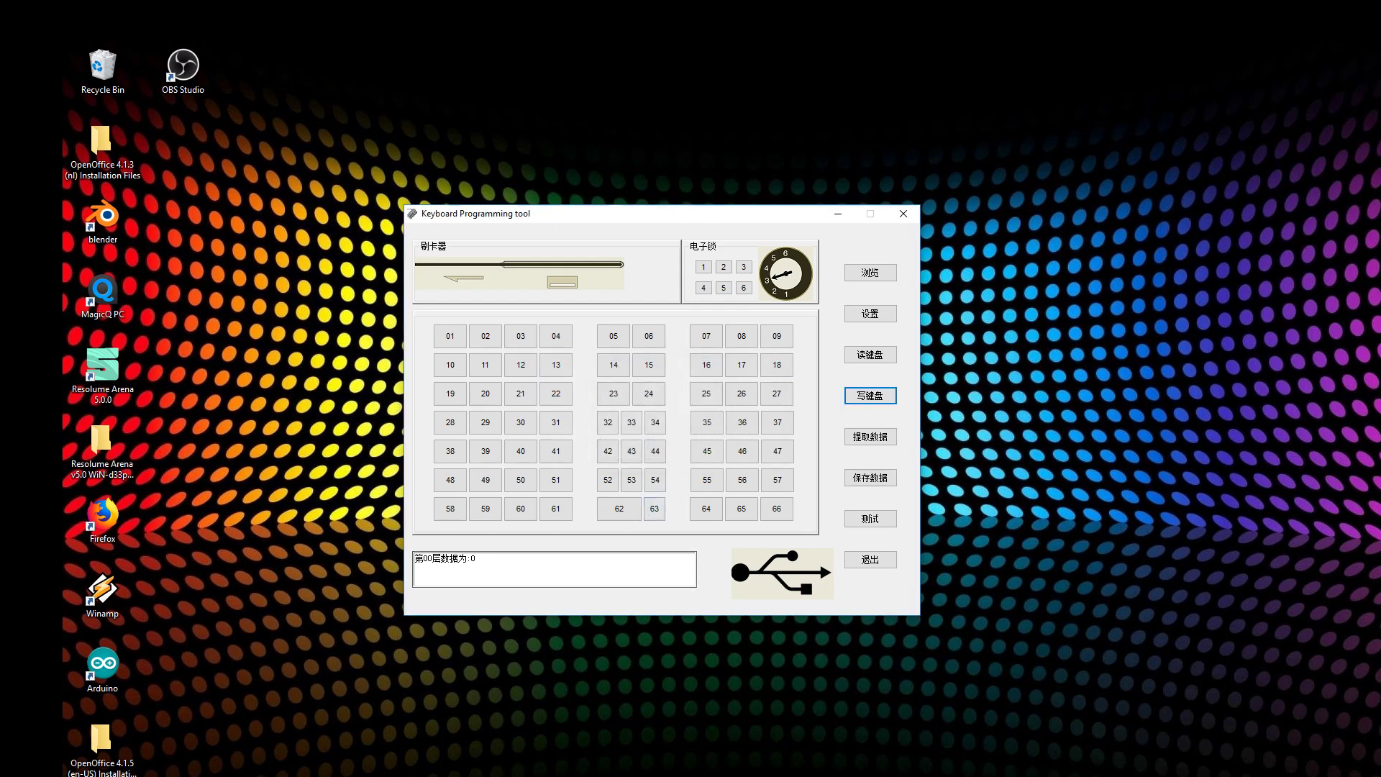
# - Switch to Notepad, move its window closer to the programming tool, and test the number keys by entering 0.123456789 on a new line
pyautogui.hotkey('alt', 'Tab')
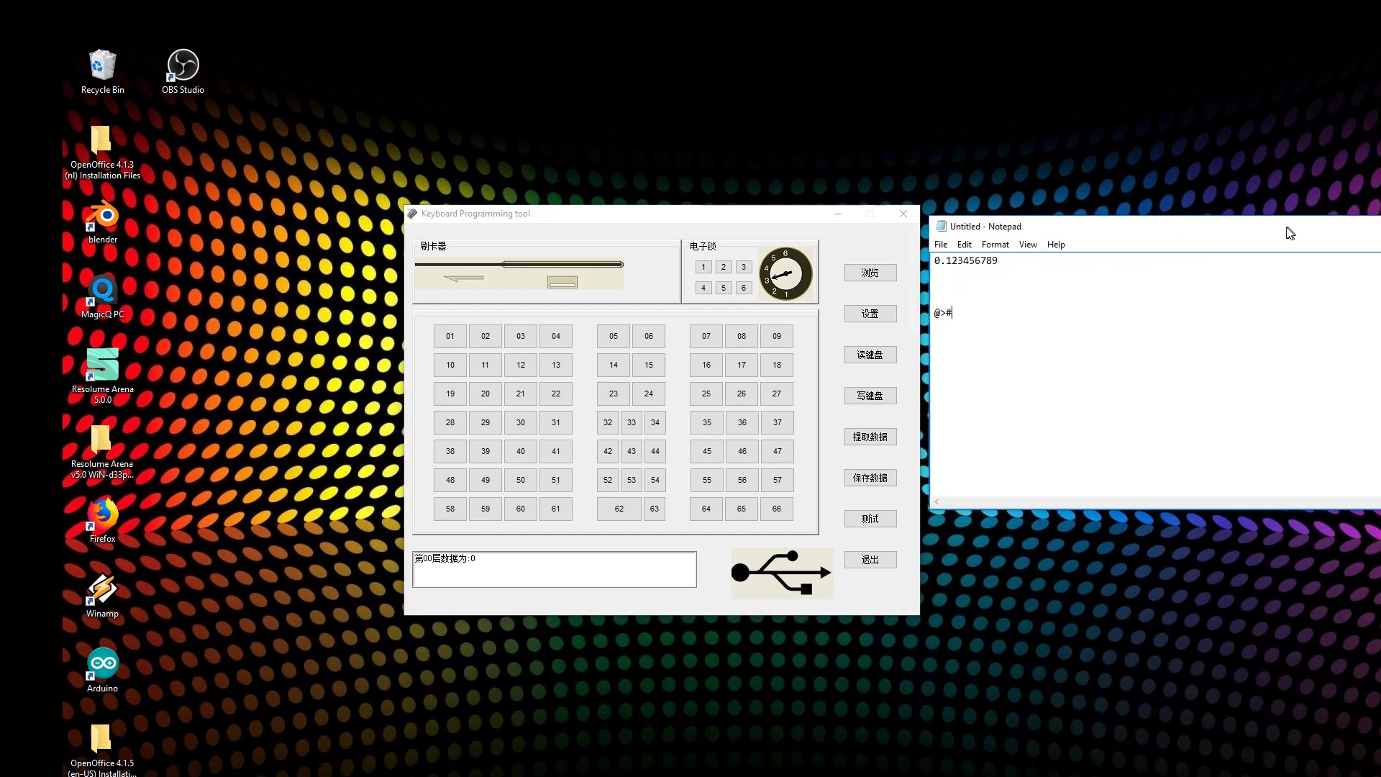
pyautogui.moveTo(1292, 233); pyautogui.dragTo(1217, 236)
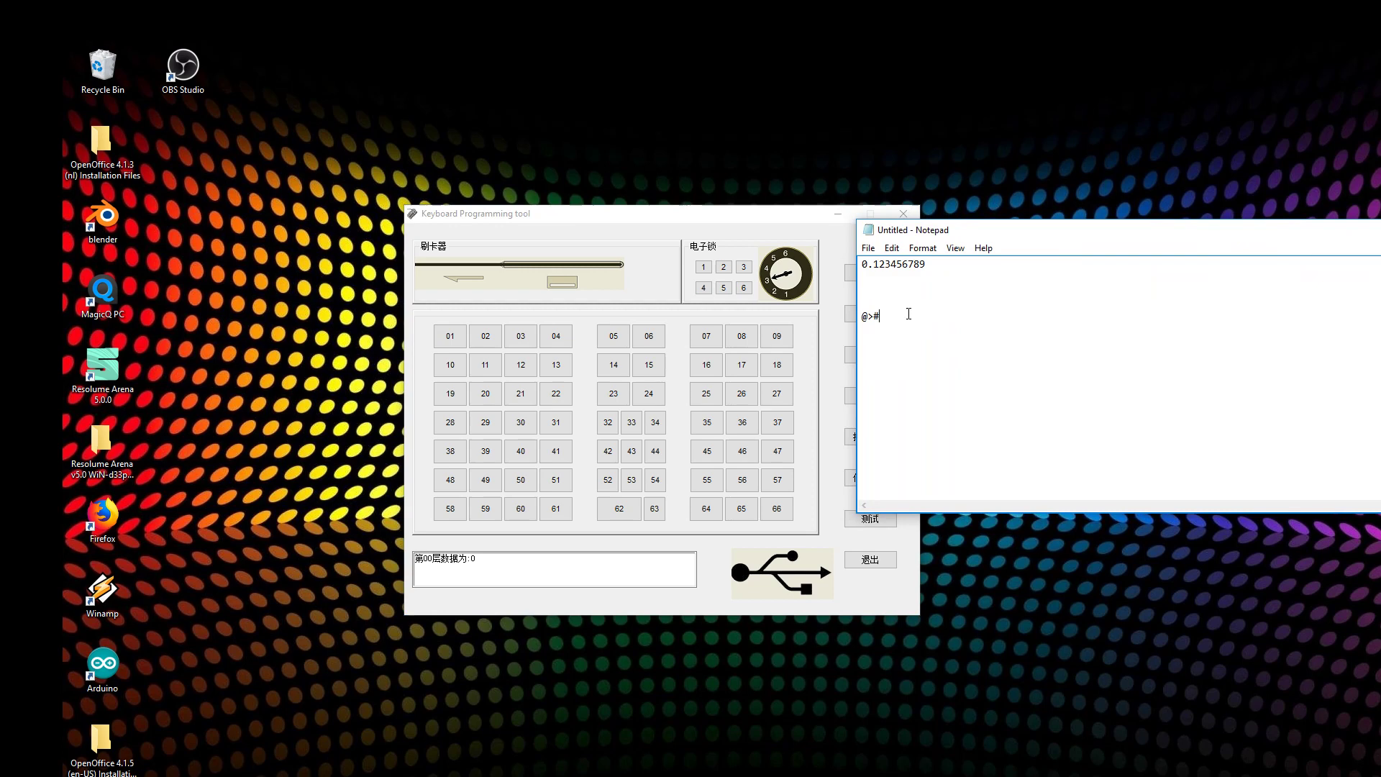
pyautogui.press('Return')
pyautogui.press('Return')
pyautogui.write('0.123456789')
# - View the keyboard photo in Outlook, return to the Keyboard Programming tool, and show the saved KB66 layout file for loading (提取数据) without opening it
pyautogui.click(374, 773)
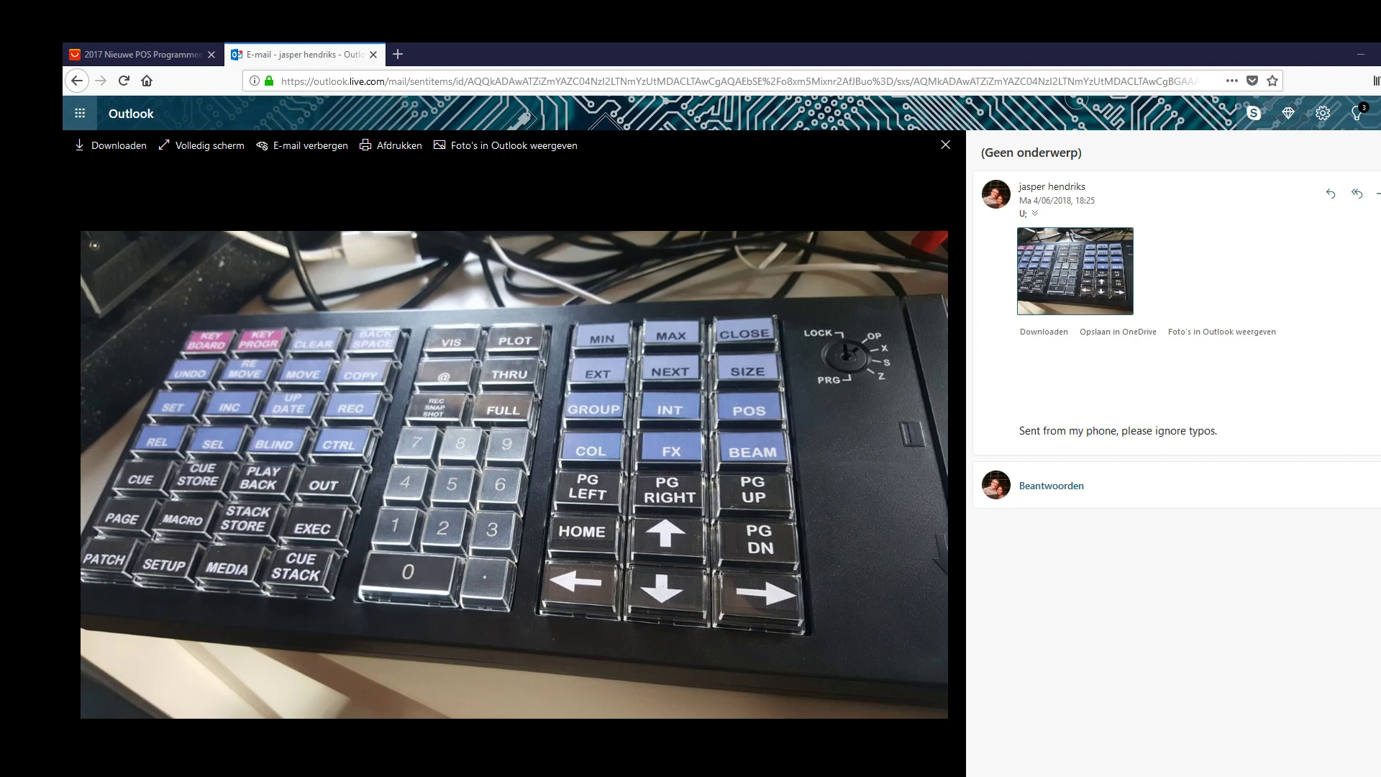
pyautogui.click(436, 723)
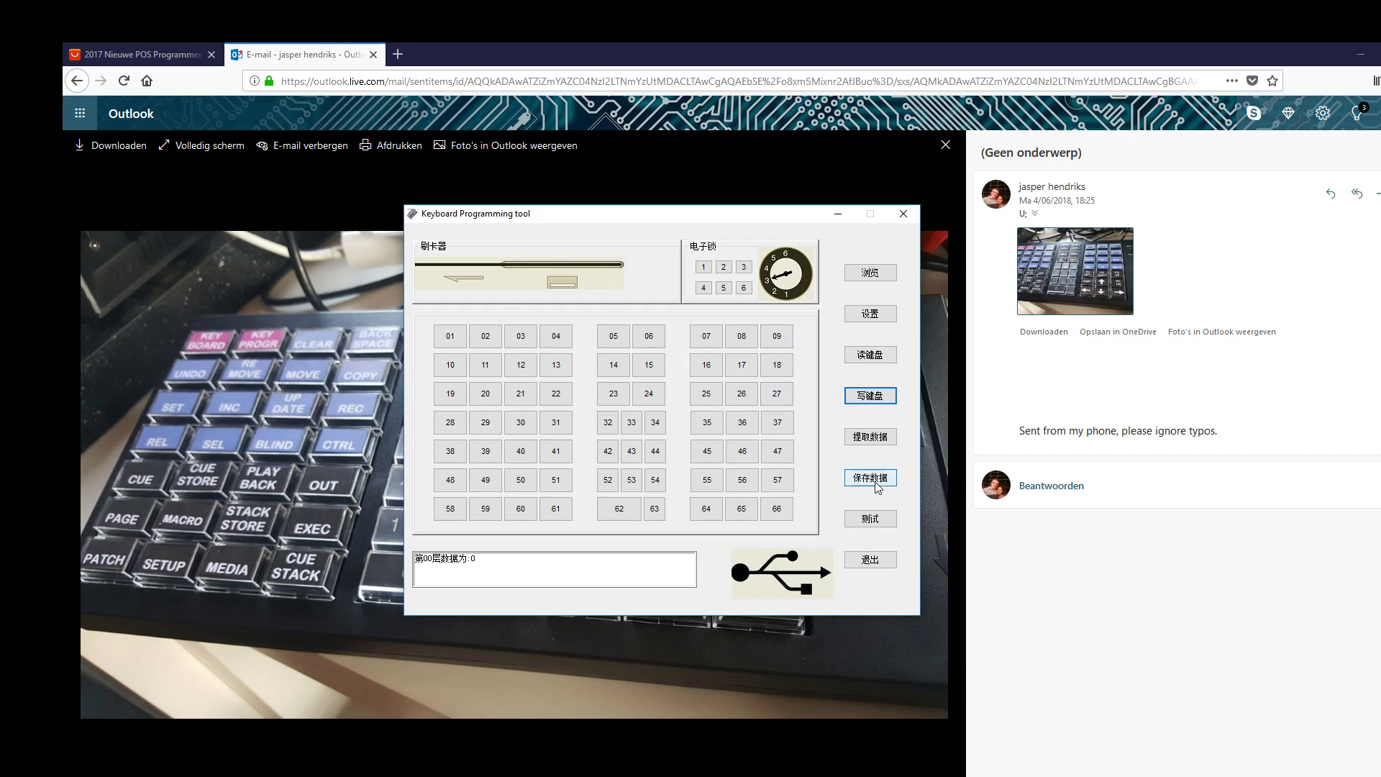
pyautogui.click(878, 440)
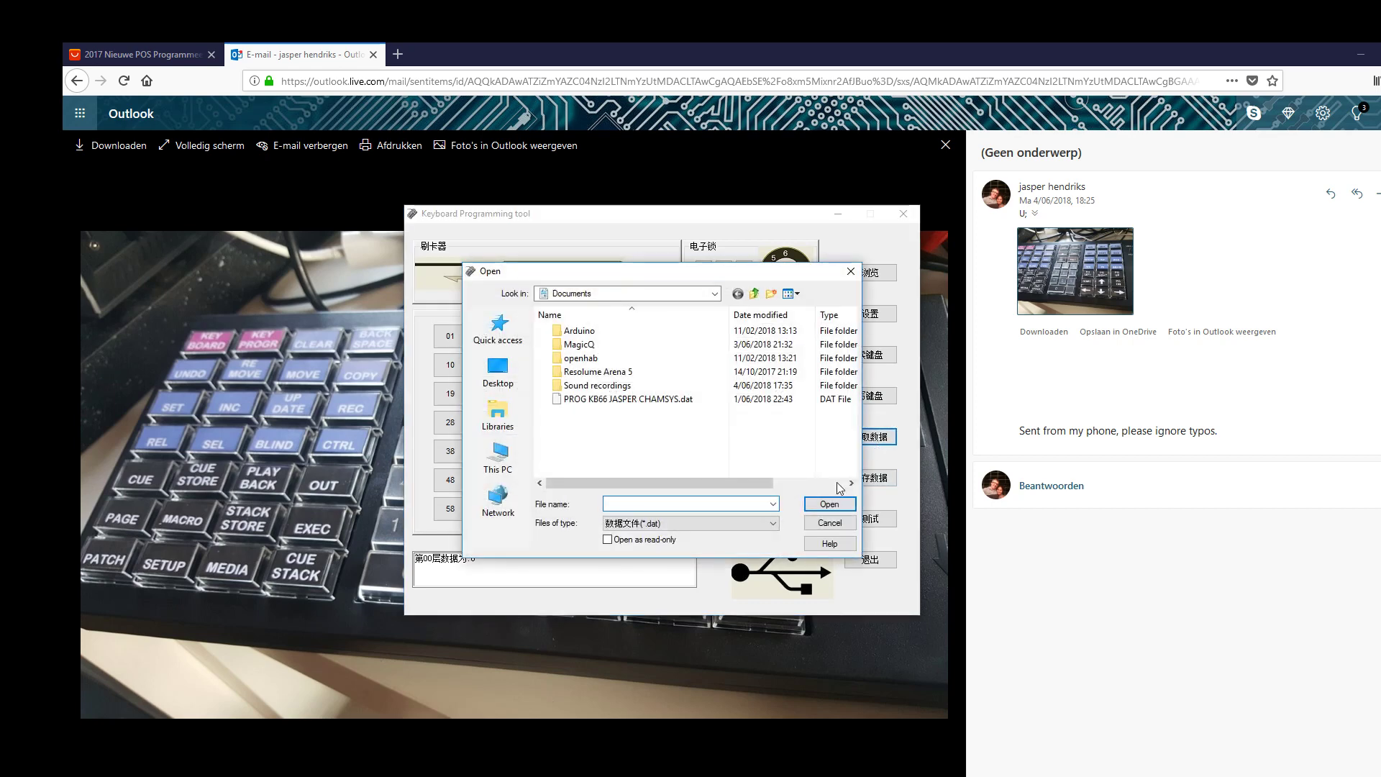
pyautogui.click(661, 400)
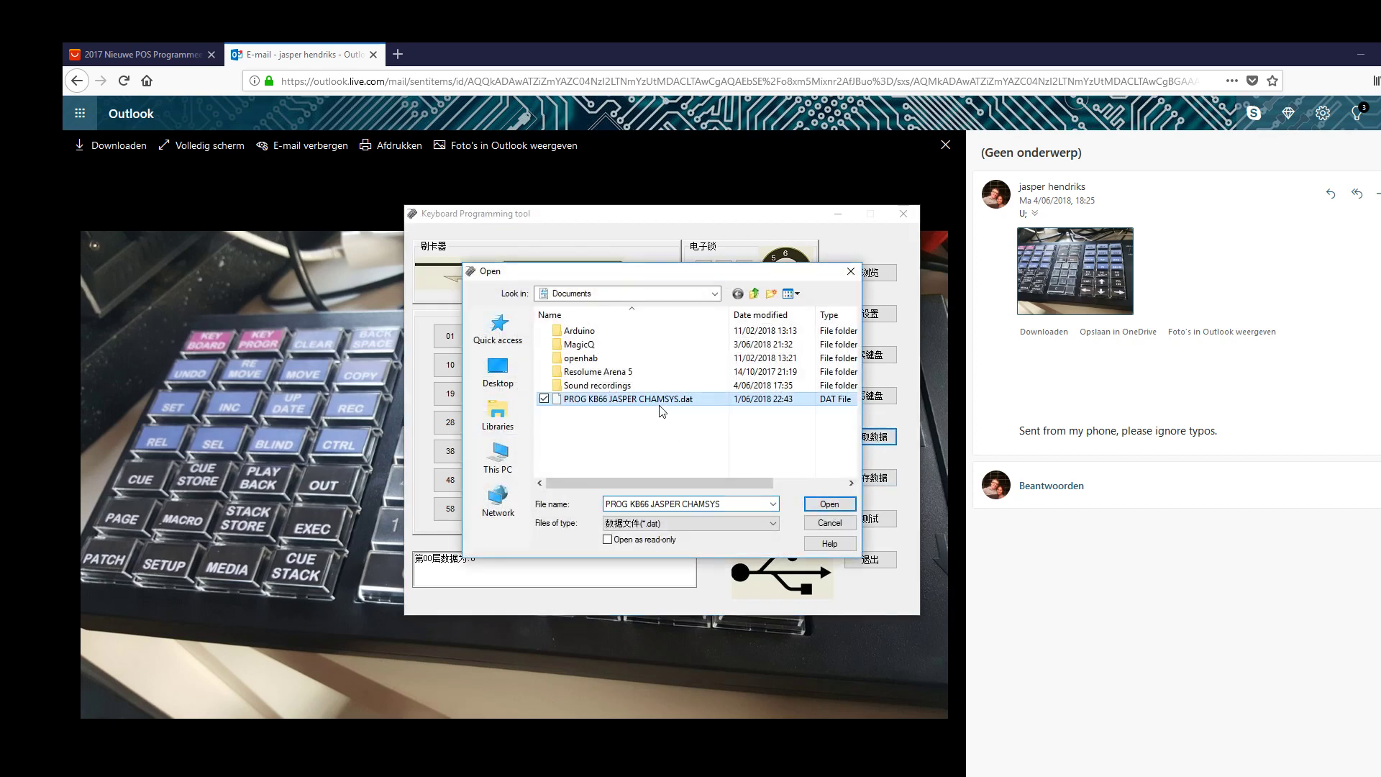
pyautogui.click(827, 520)
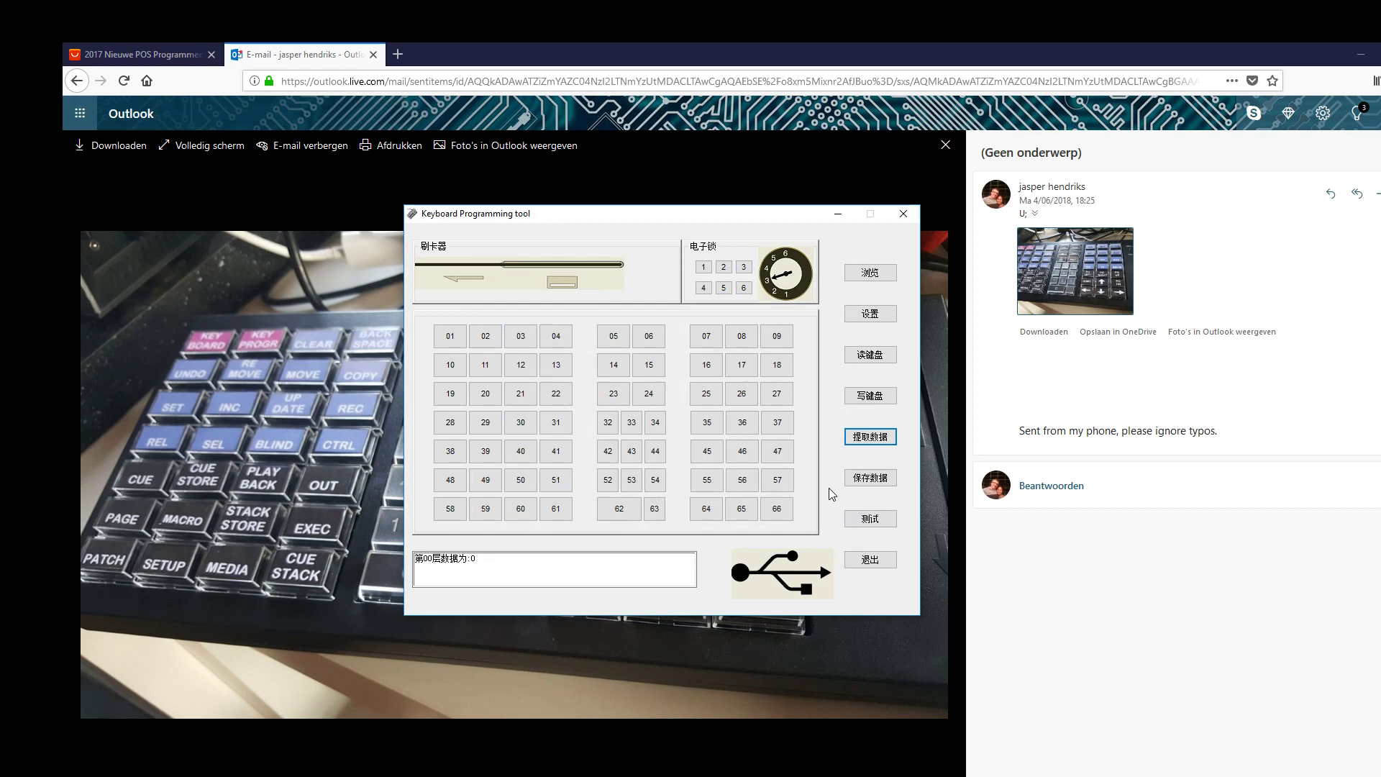